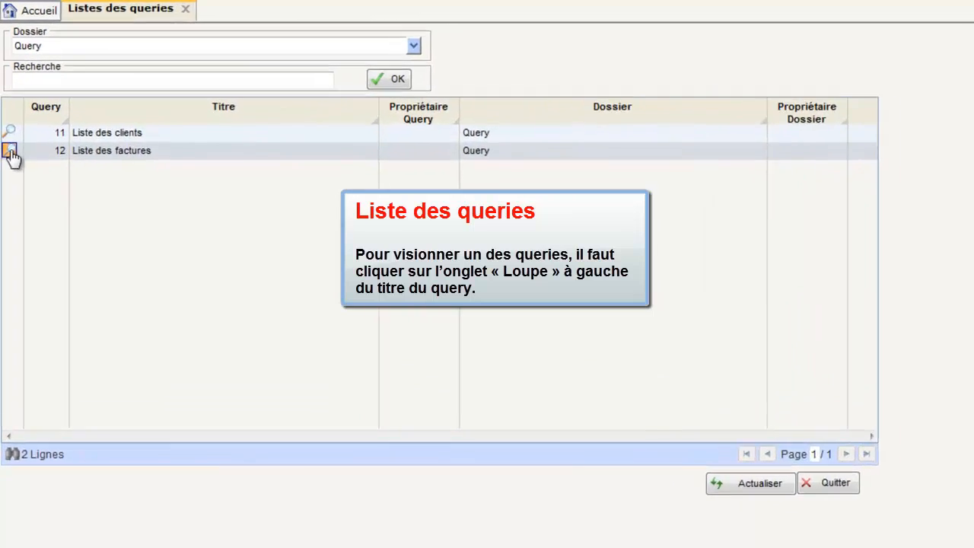
# Step: Open the Liste des factures query and display only the invoices of exercice 2009
pyautogui.click(11, 161)
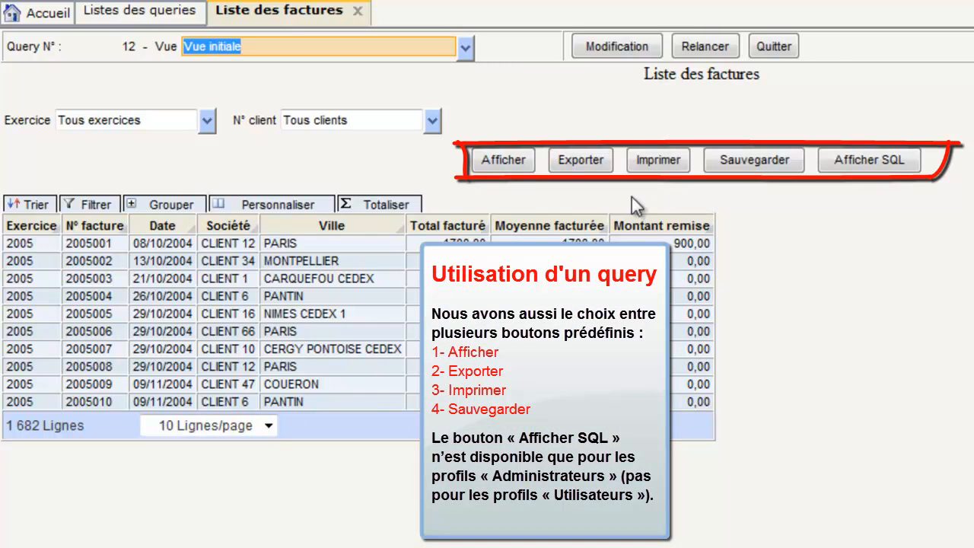
pyautogui.click(206, 122)
pyautogui.click(149, 239)
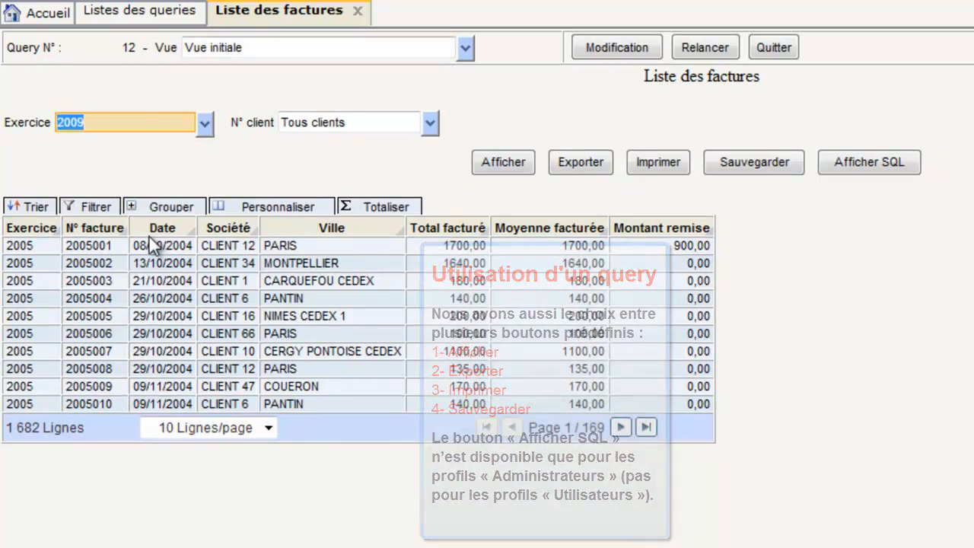
pyautogui.click(494, 163)
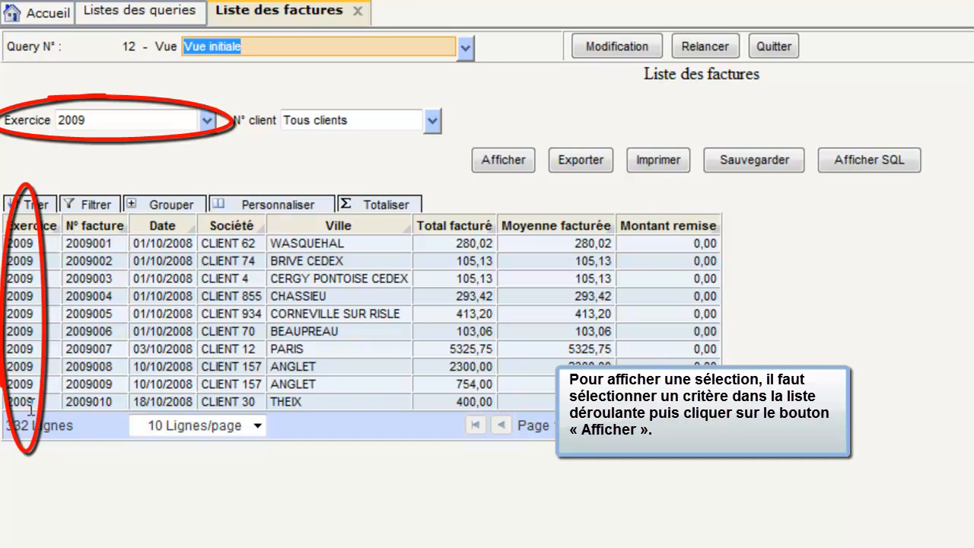
# Step: Reset the Exercice criterion to Tous exercices and display the invoices again
pyautogui.click(207, 120)
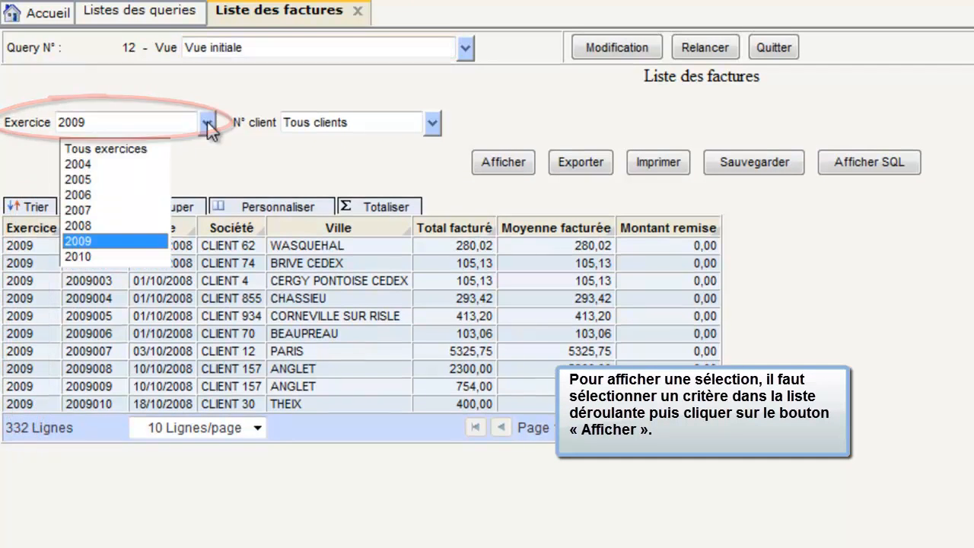
pyautogui.click(152, 149)
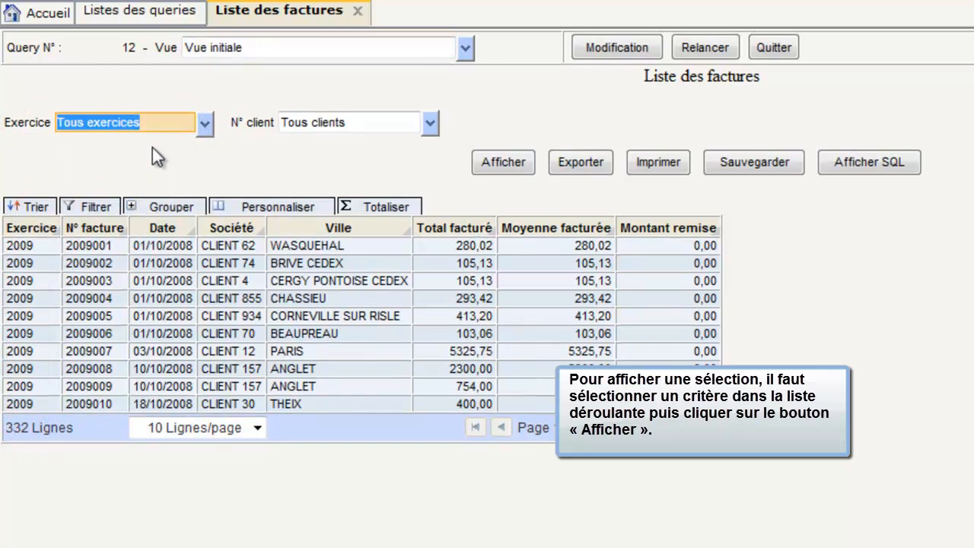
pyautogui.click(504, 163)
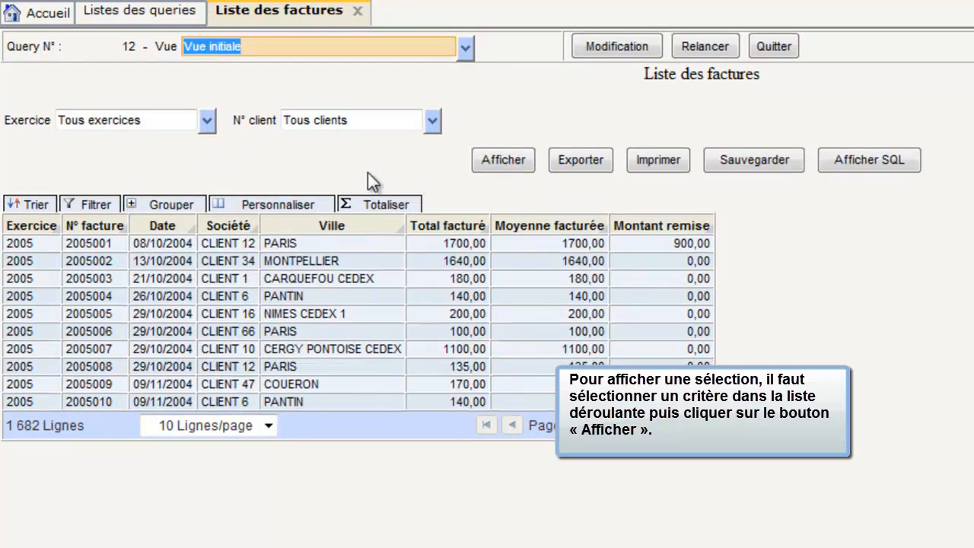
# Step: Display only the invoices of CLIENT 1049 using the client criterion
pyautogui.click(432, 123)
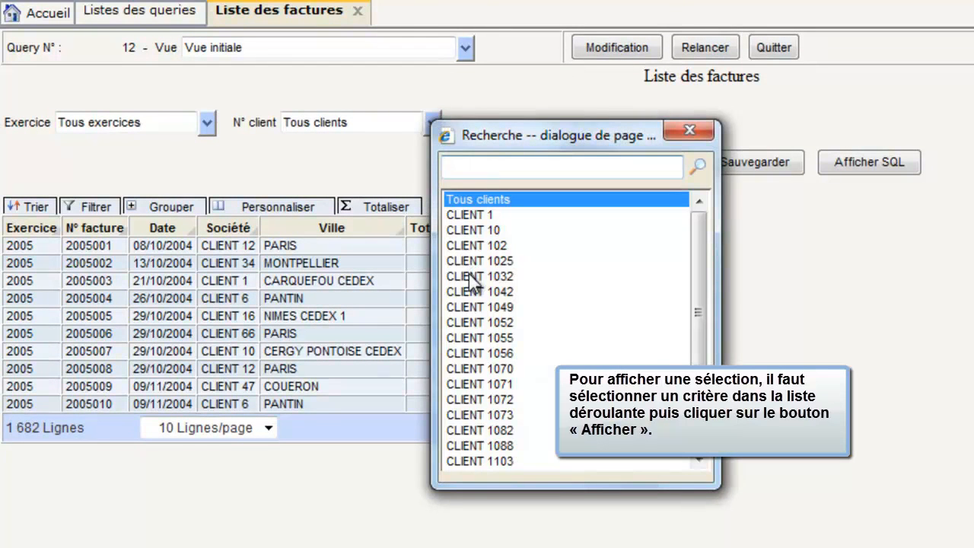
pyautogui.click(496, 306)
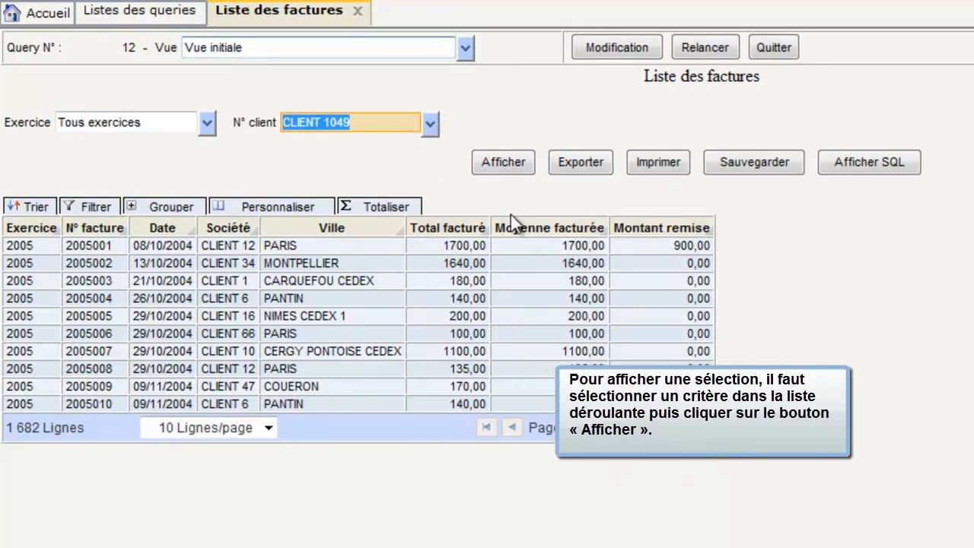
pyautogui.click(506, 164)
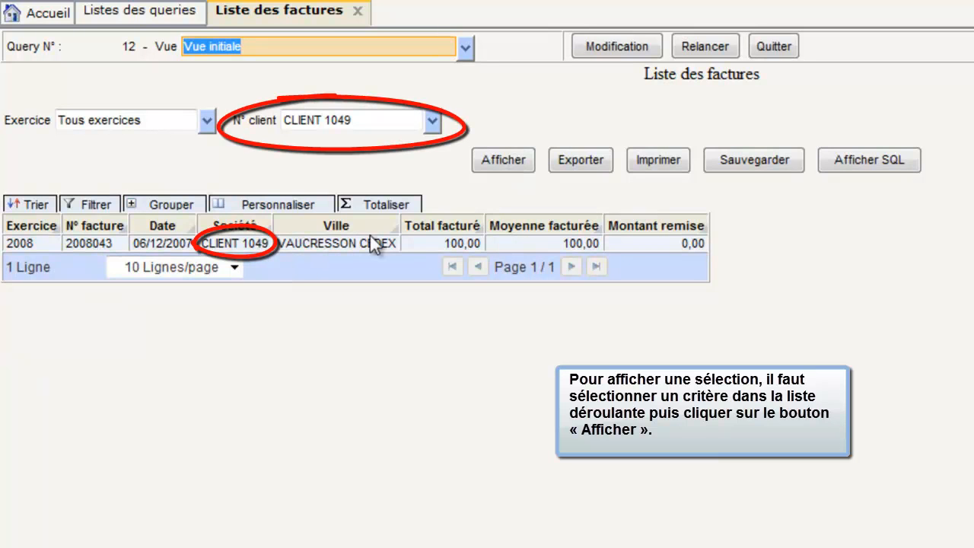
# Step: Set the client criterion back to Tous clients and refresh the invoice list
pyautogui.click(432, 123)
pyautogui.click(469, 201)
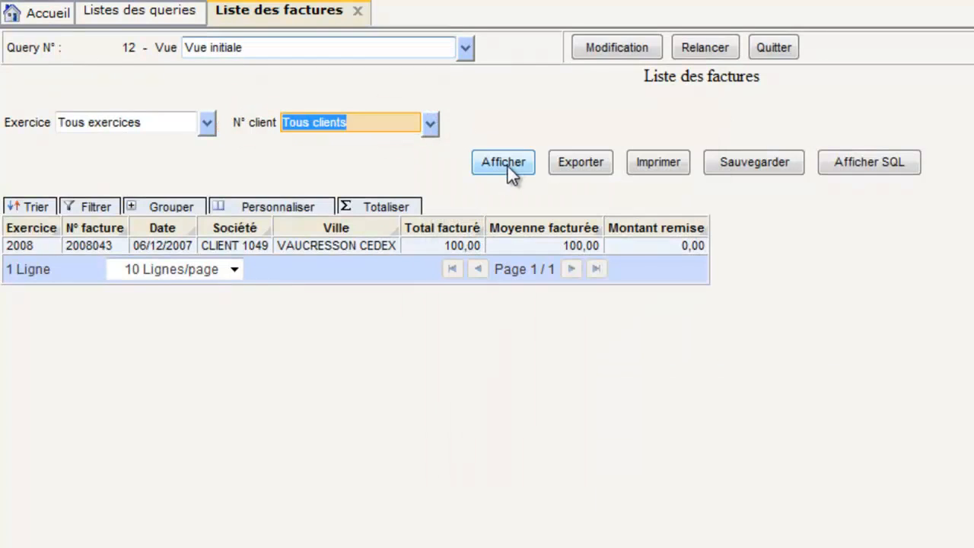
pyautogui.click(509, 159)
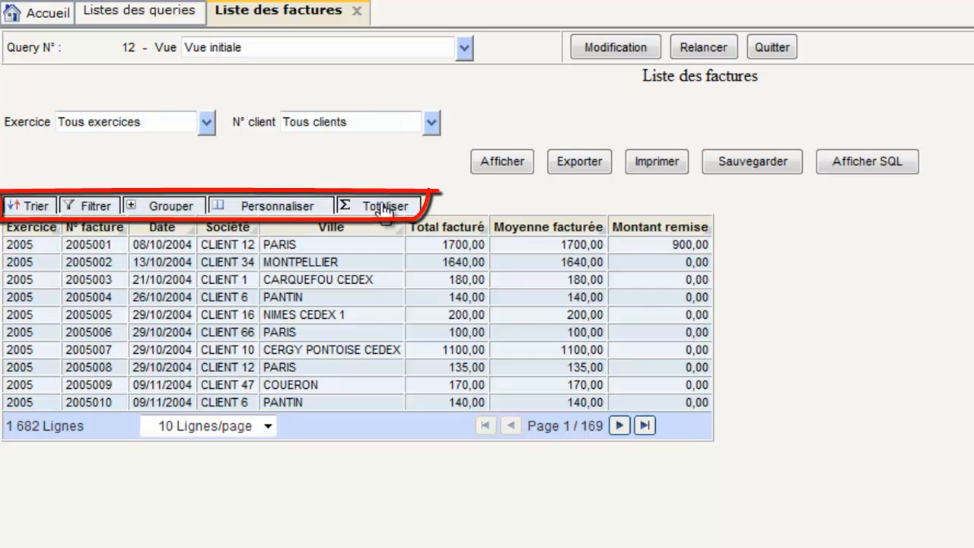
# Step: Sort the invoices by Société from A to Z, with Total facturé from Z to A as the second criterion
pyautogui.click(33, 207)
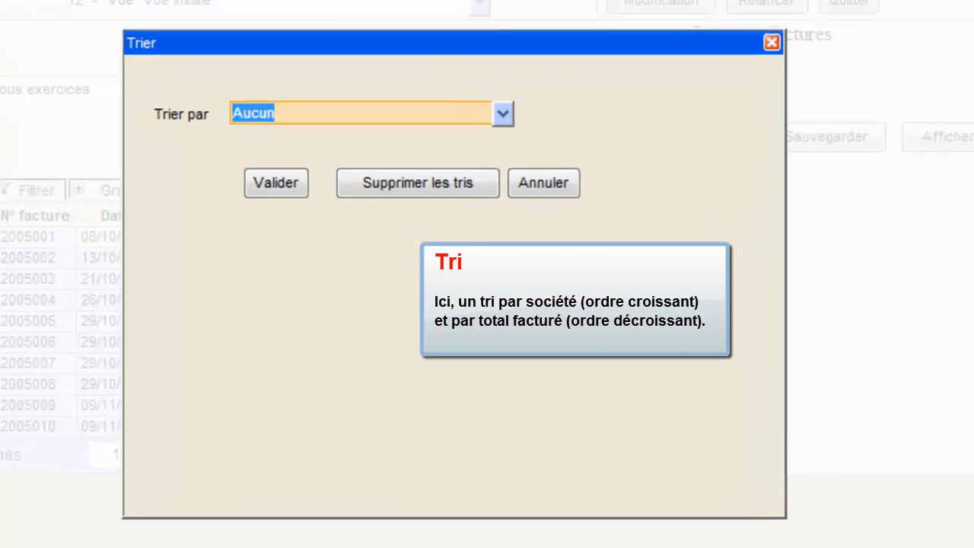
pyautogui.click(510, 103)
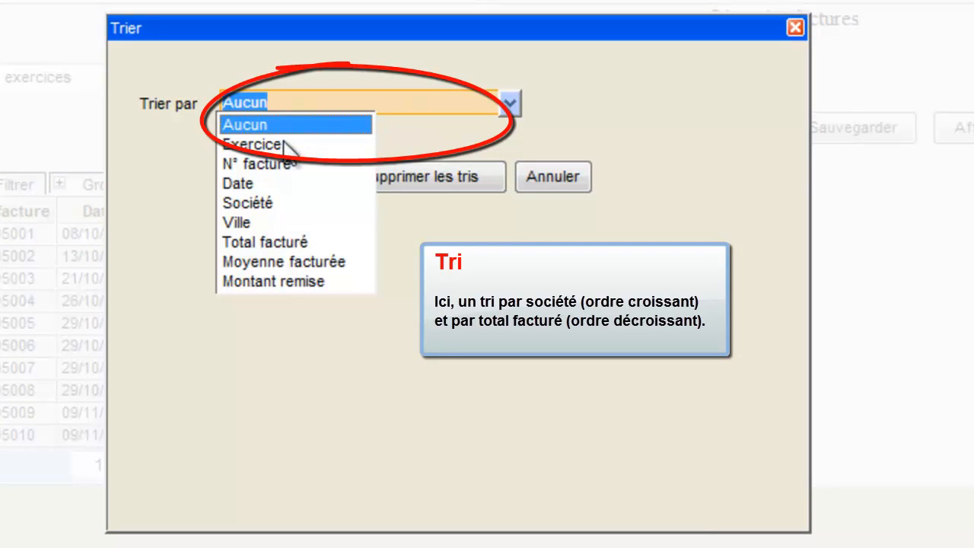
pyautogui.click(245, 202)
pyautogui.click(548, 102)
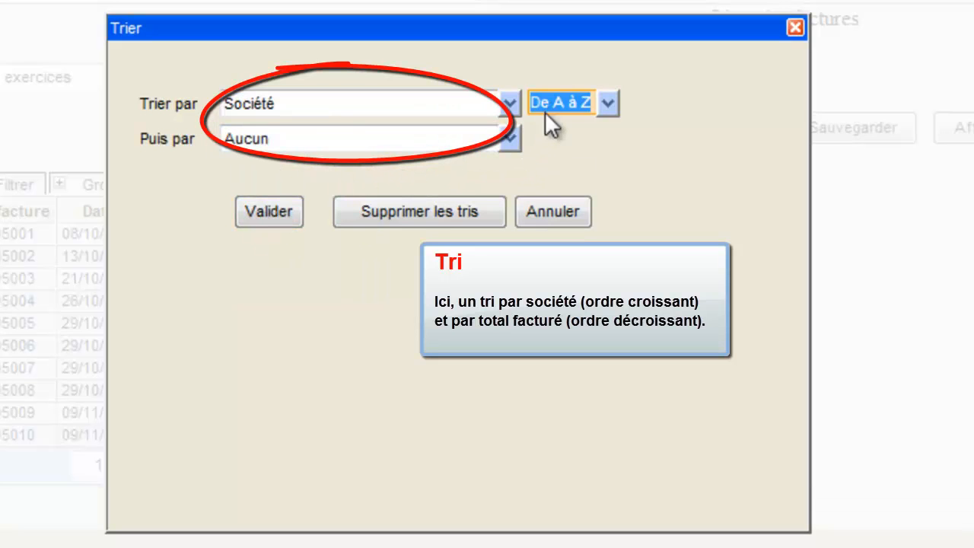
pyautogui.click(566, 124)
pyautogui.click(507, 140)
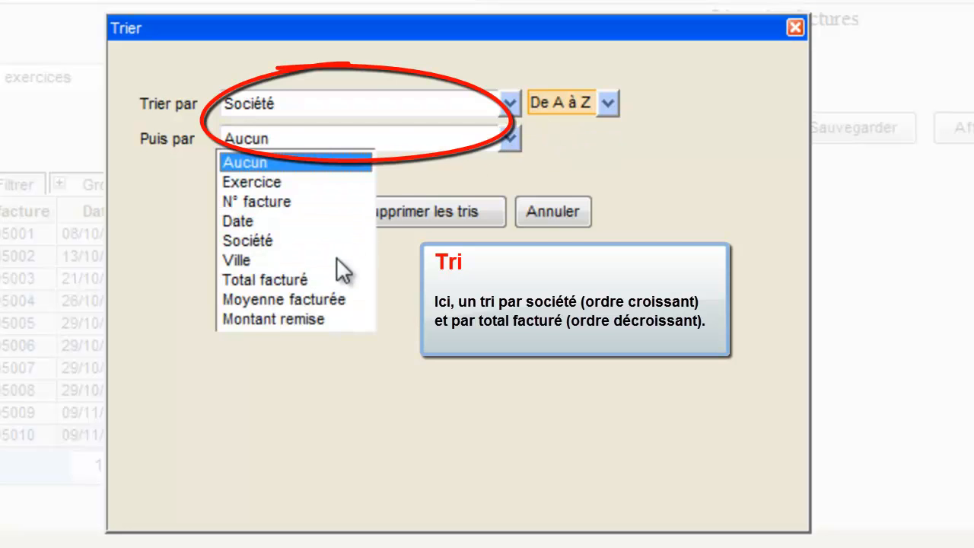
pyautogui.click(332, 278)
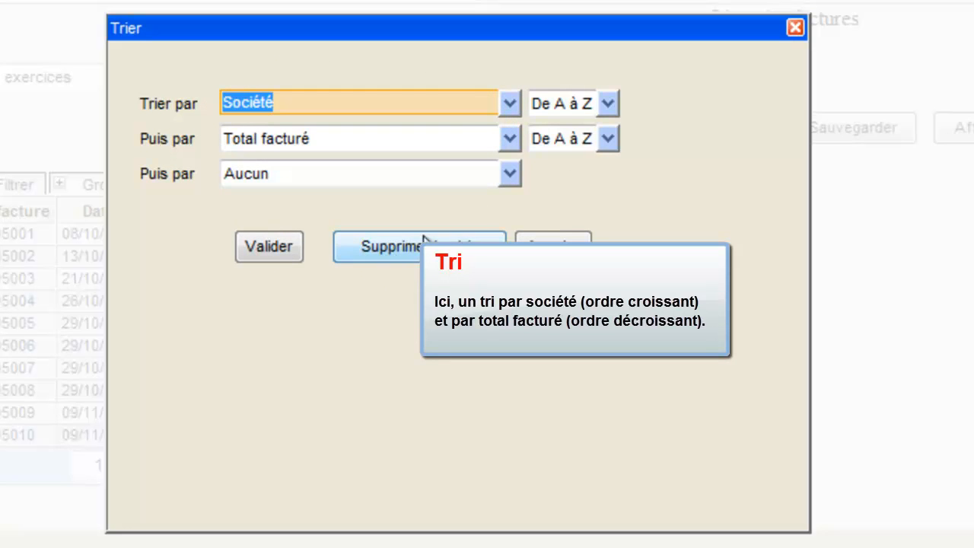
pyautogui.click(608, 138)
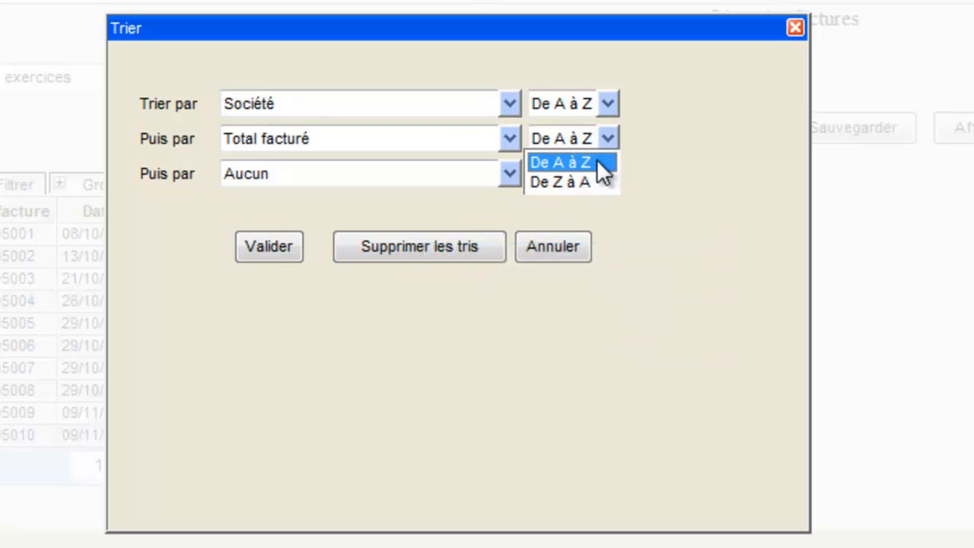
pyautogui.click(591, 181)
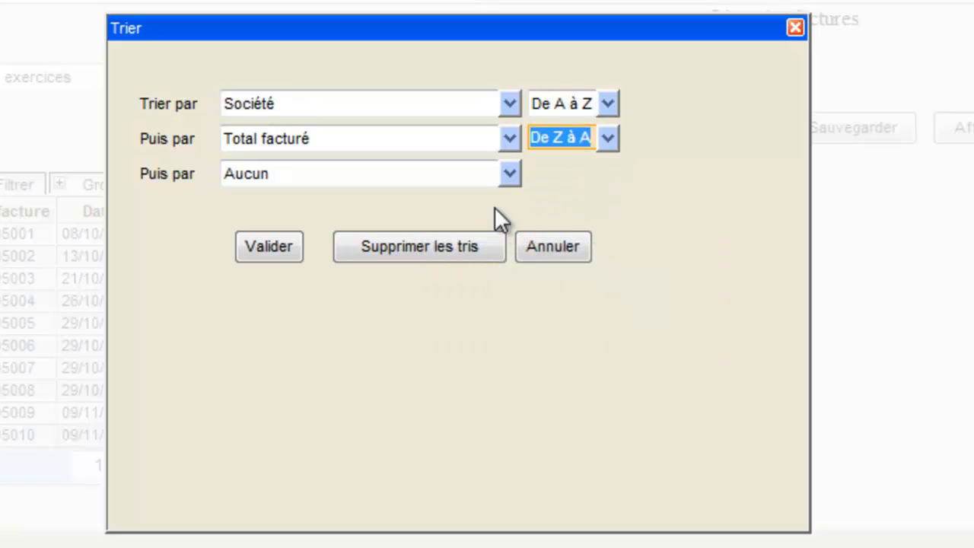
pyautogui.click(283, 244)
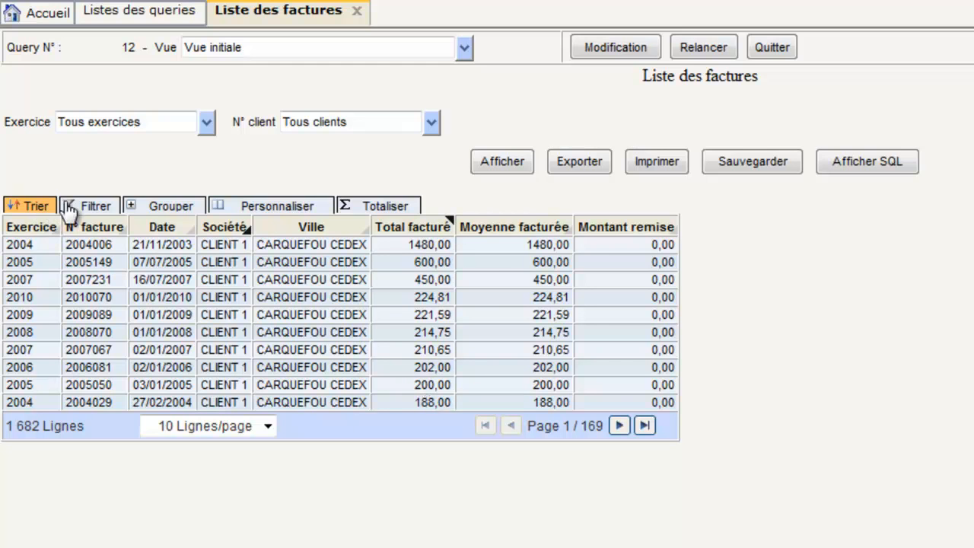
# Step: Filter the invoice table to rows where Exercice est égal à 2010
pyautogui.click(106, 209)
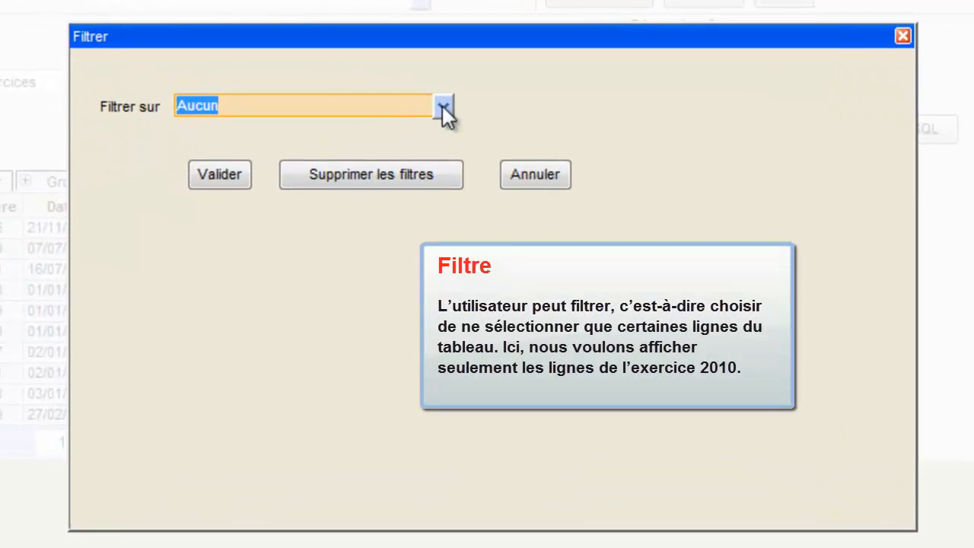
pyautogui.click(443, 107)
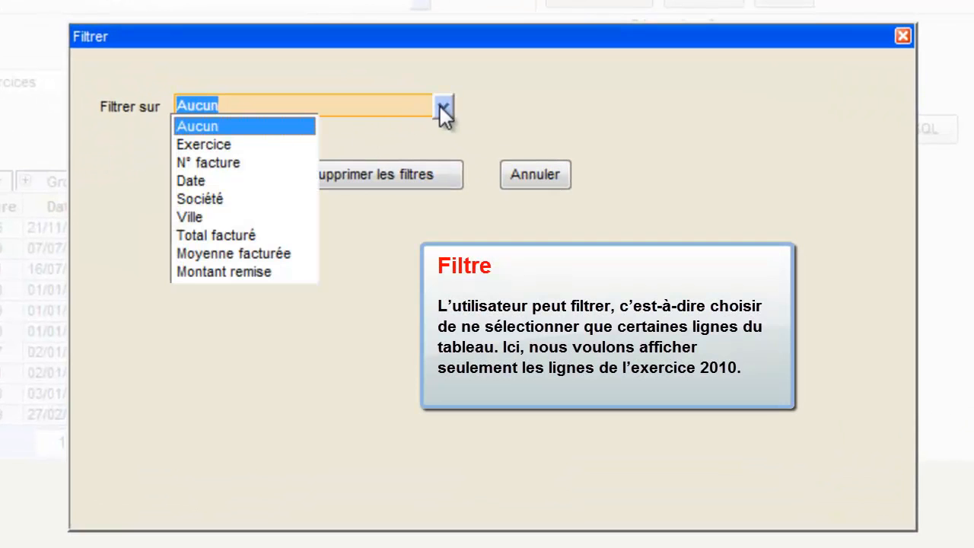
pyautogui.click(289, 142)
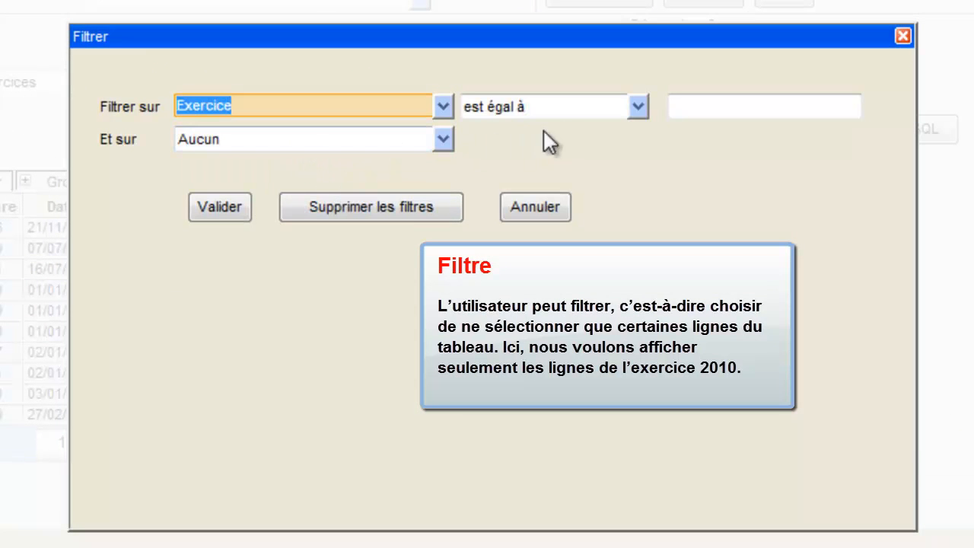
pyautogui.click(637, 109)
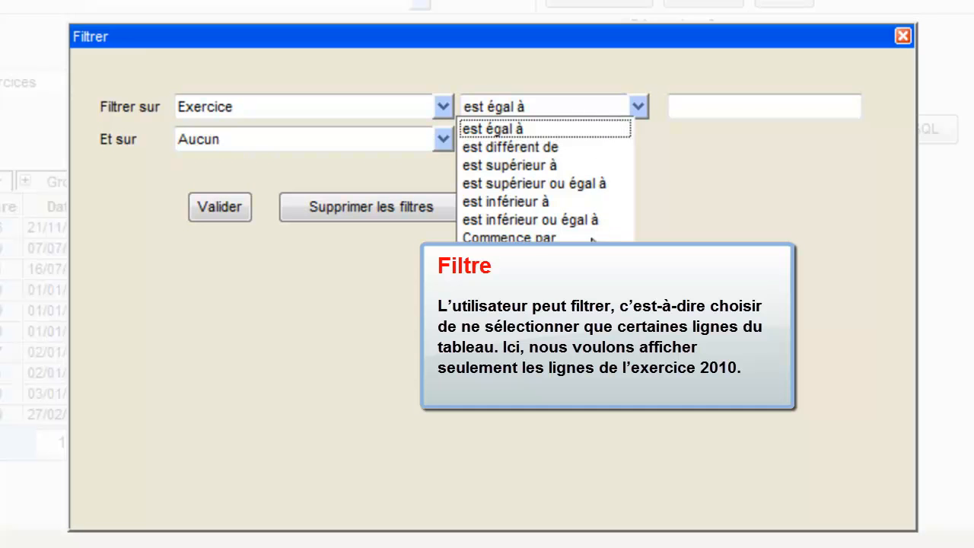
pyautogui.click(550, 127)
pyautogui.click(729, 105)
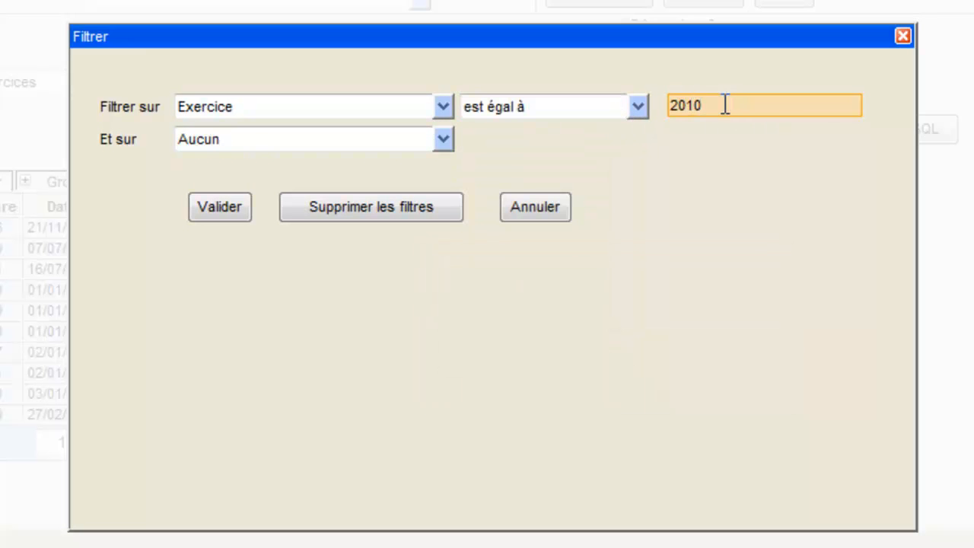
pyautogui.press('Tab')
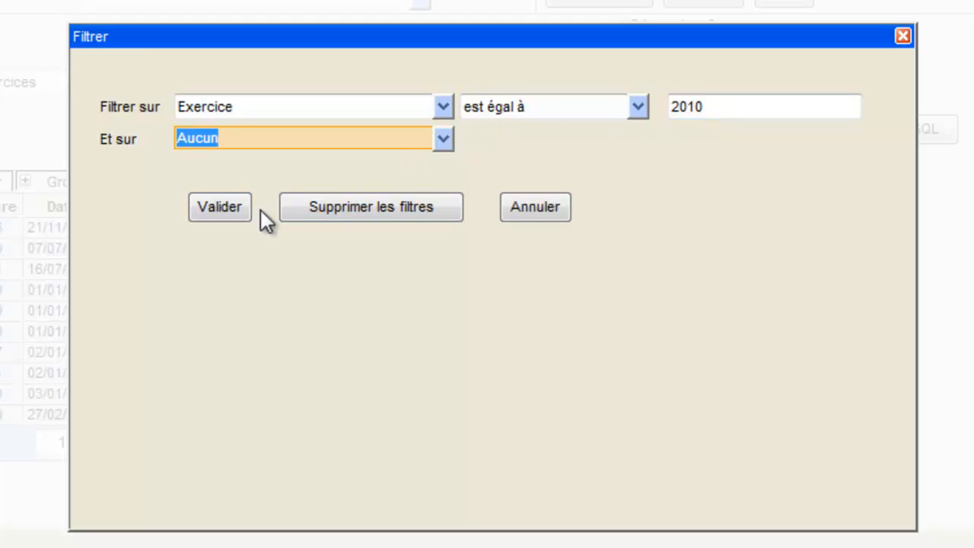
pyautogui.click(229, 211)
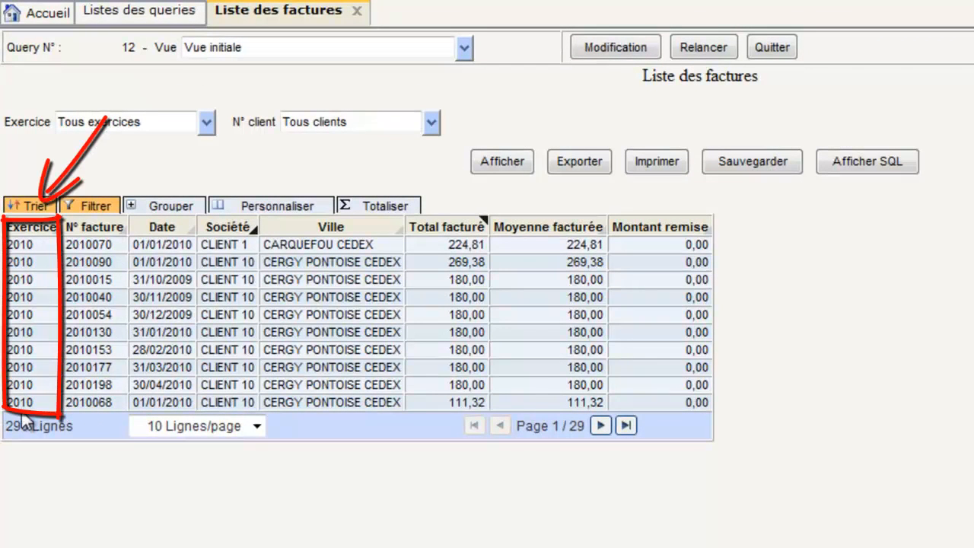
# Step: Sort the invoices by Date in ascending order and remove the filter on the table
pyautogui.click(166, 229)
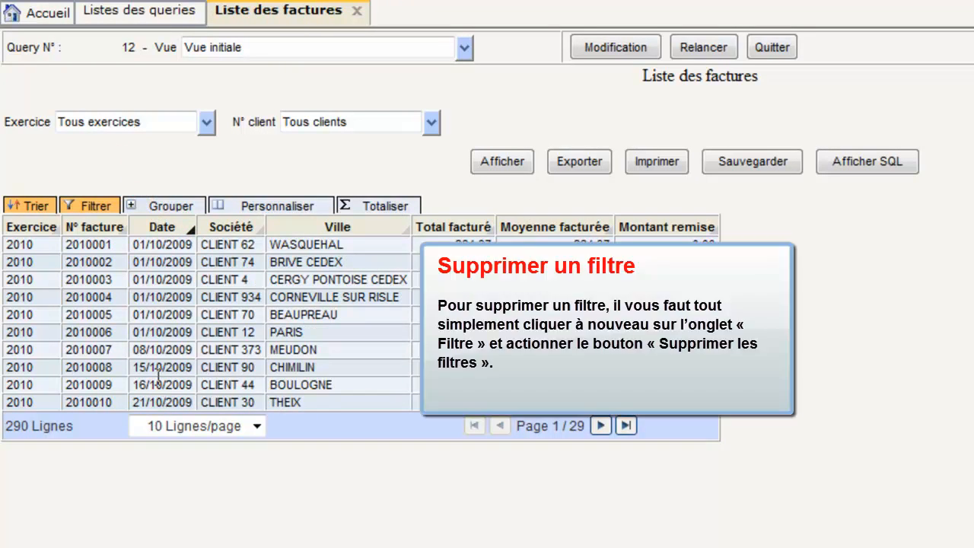
pyautogui.click(90, 206)
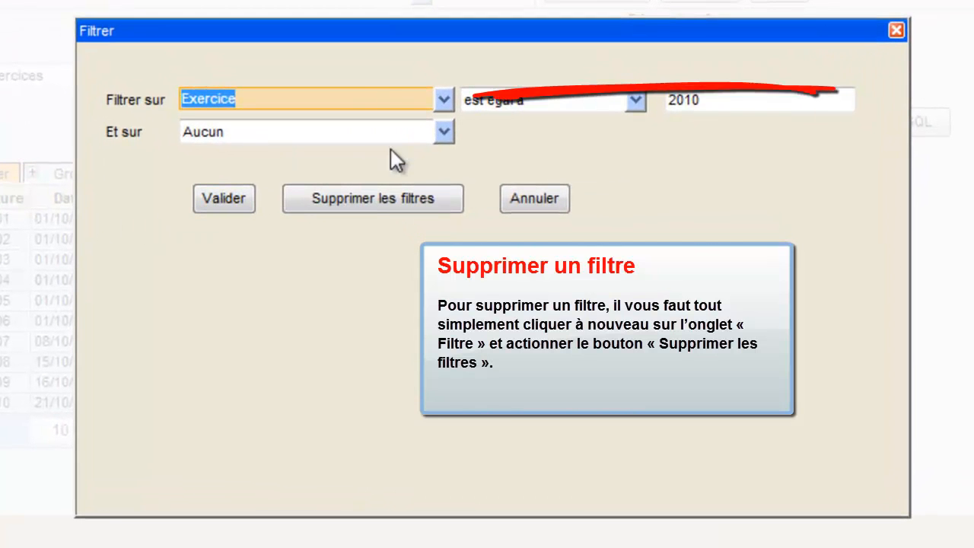
pyautogui.click(392, 195)
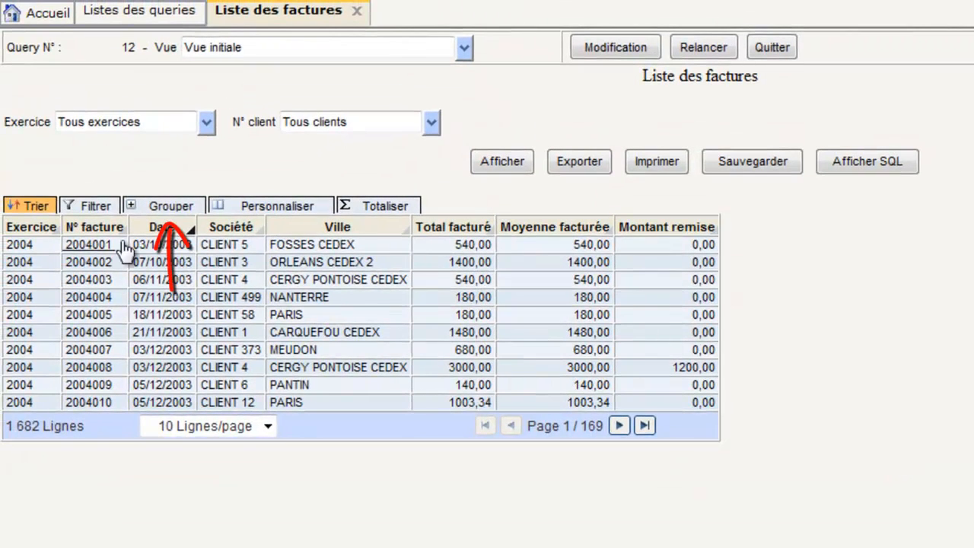
# Step: Group the invoice table by Exercice
pyautogui.click(158, 203)
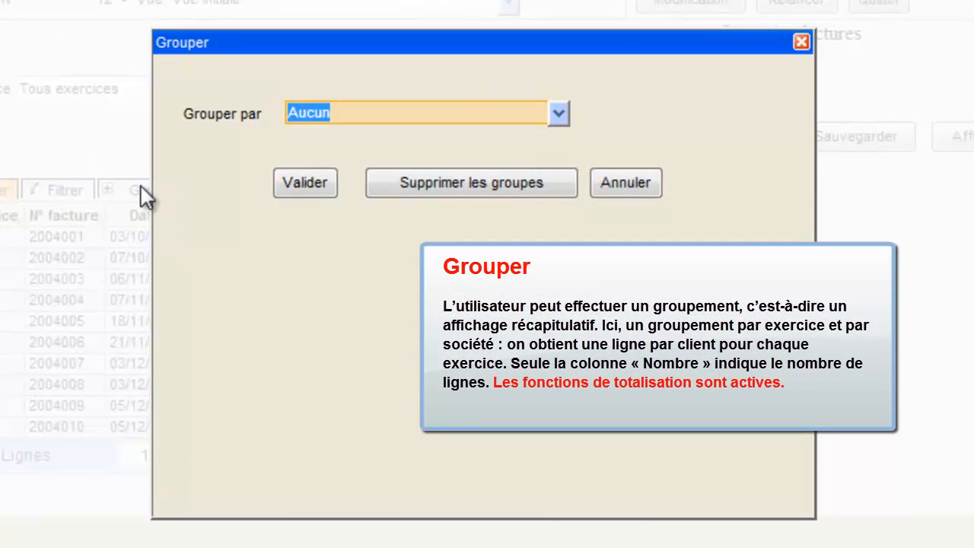
pyautogui.click(559, 115)
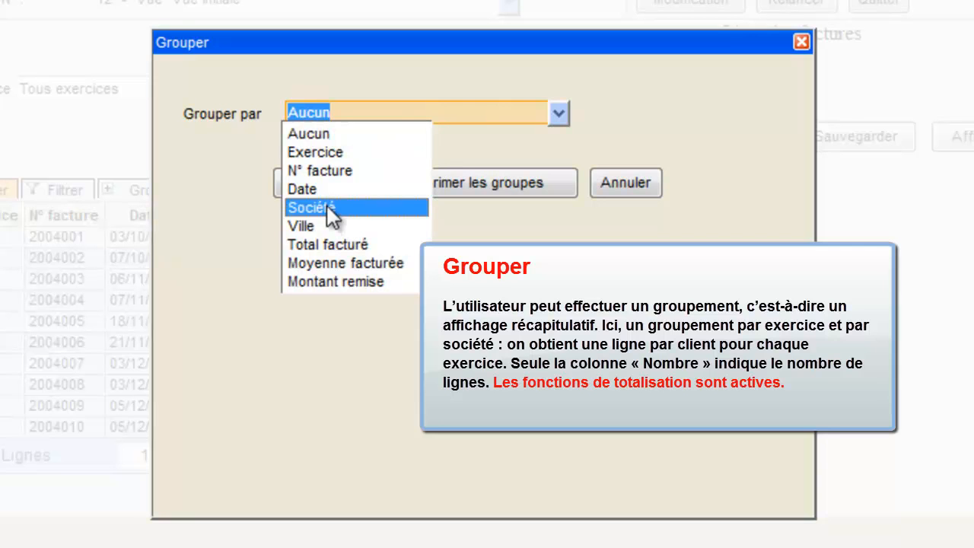
pyautogui.click(323, 151)
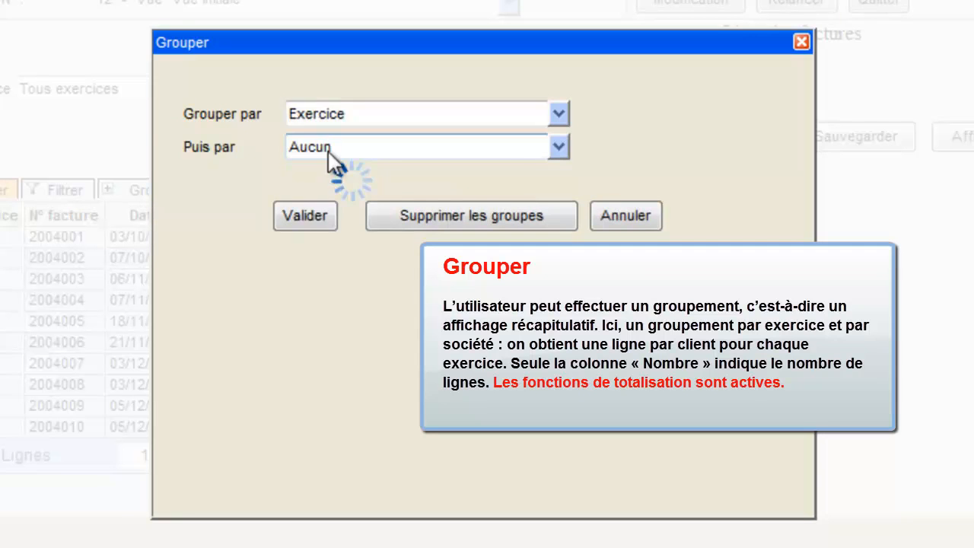
pyautogui.click(309, 218)
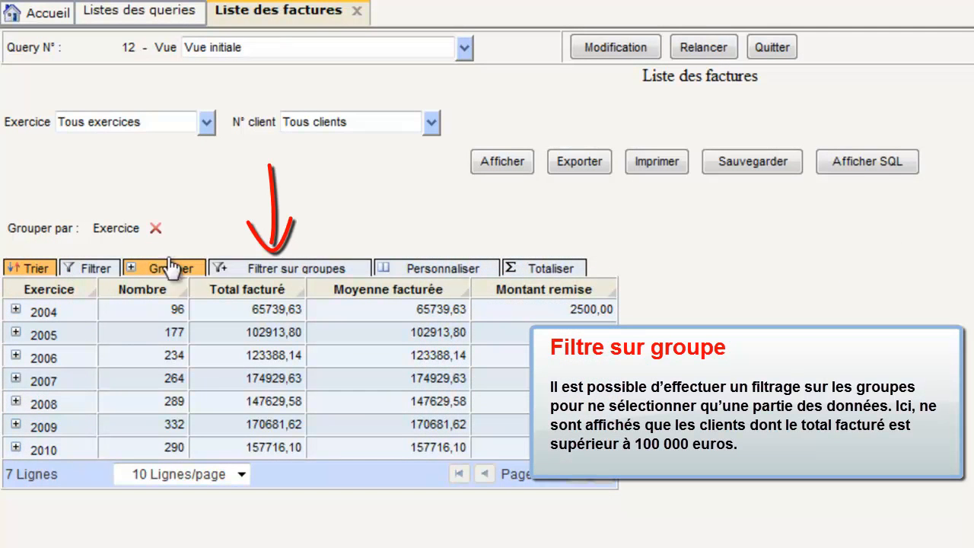
# Step: Filter the groups to those where Total facturé est supérieur à 100000
pyautogui.click(241, 270)
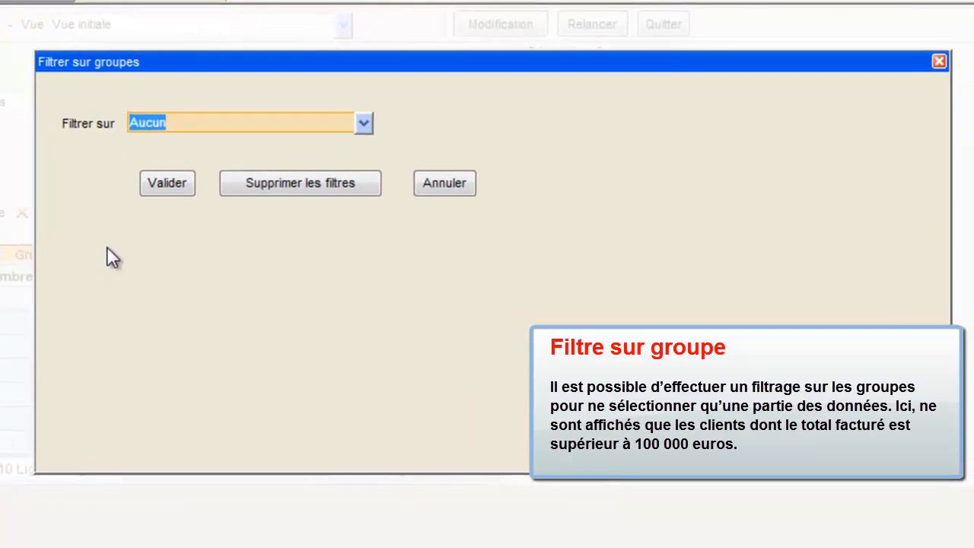
pyautogui.click(364, 125)
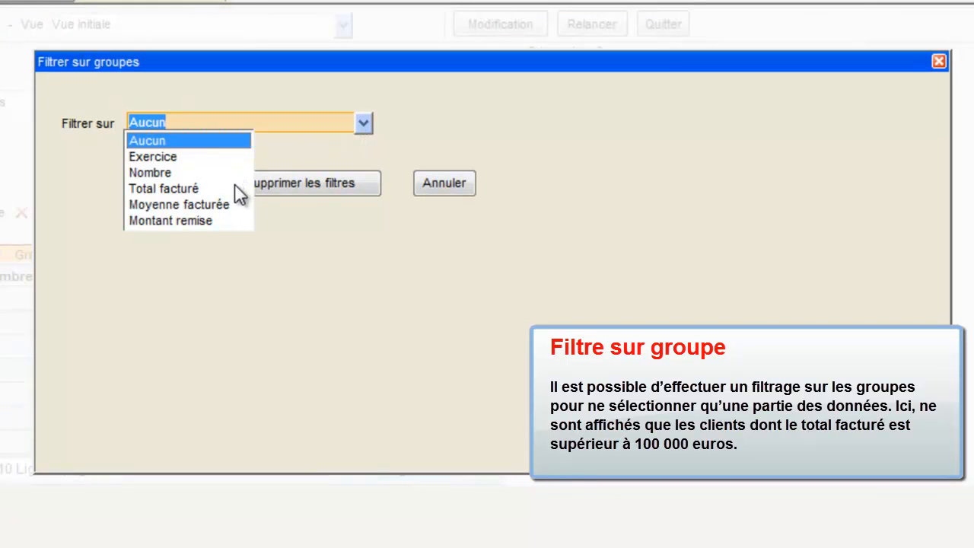
pyautogui.click(190, 188)
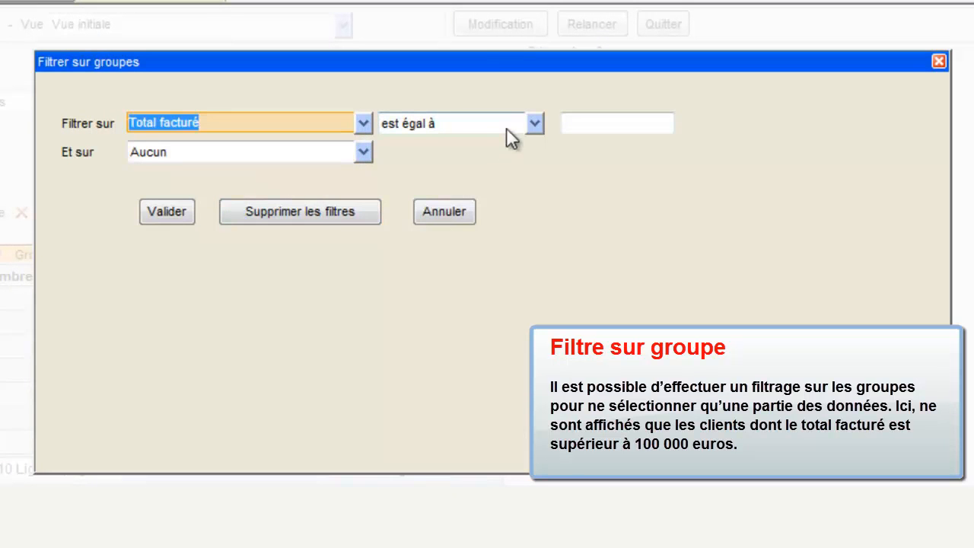
pyautogui.click(536, 124)
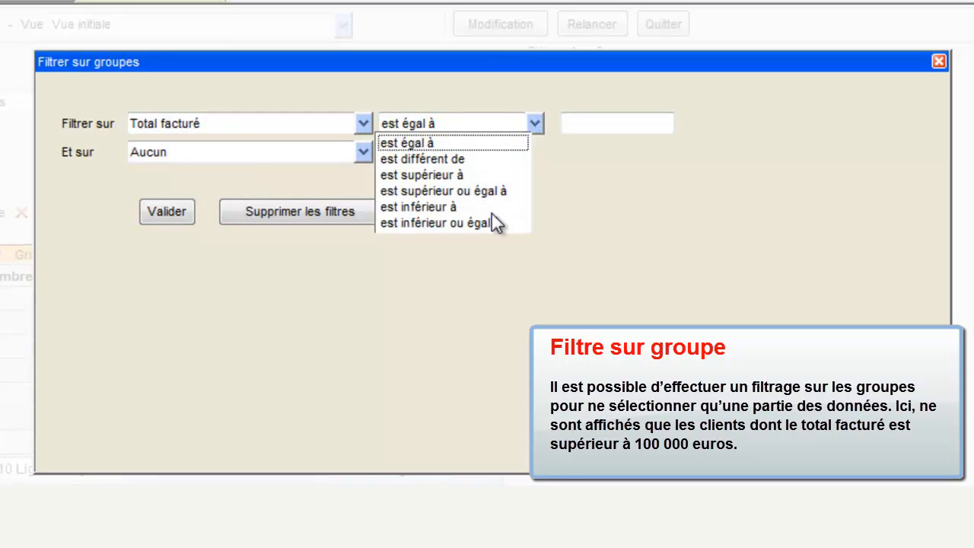
pyautogui.click(465, 176)
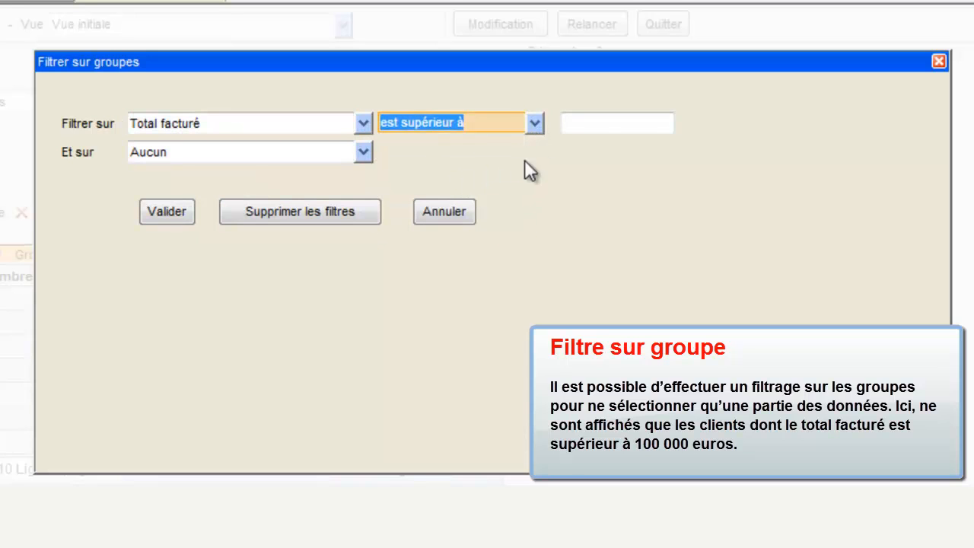
pyautogui.click(609, 126)
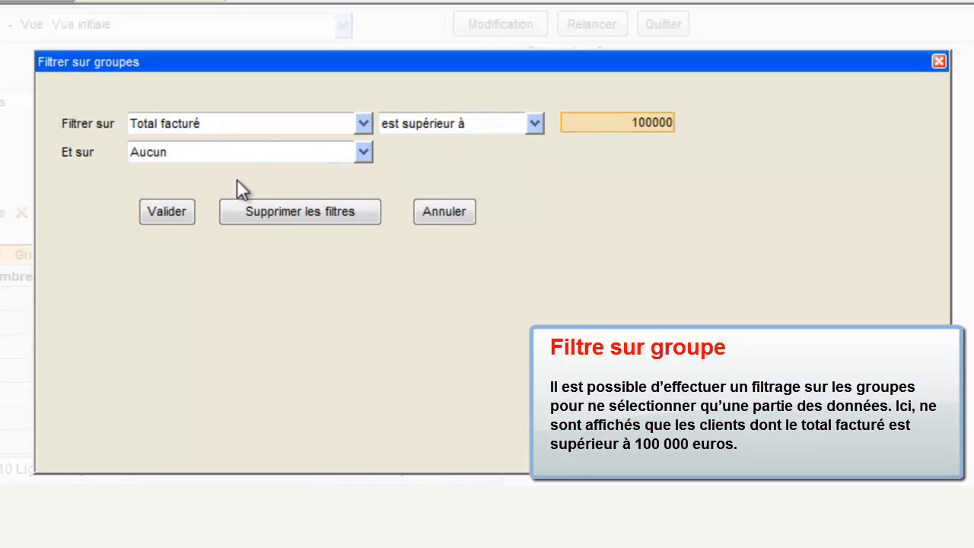
pyautogui.click(180, 211)
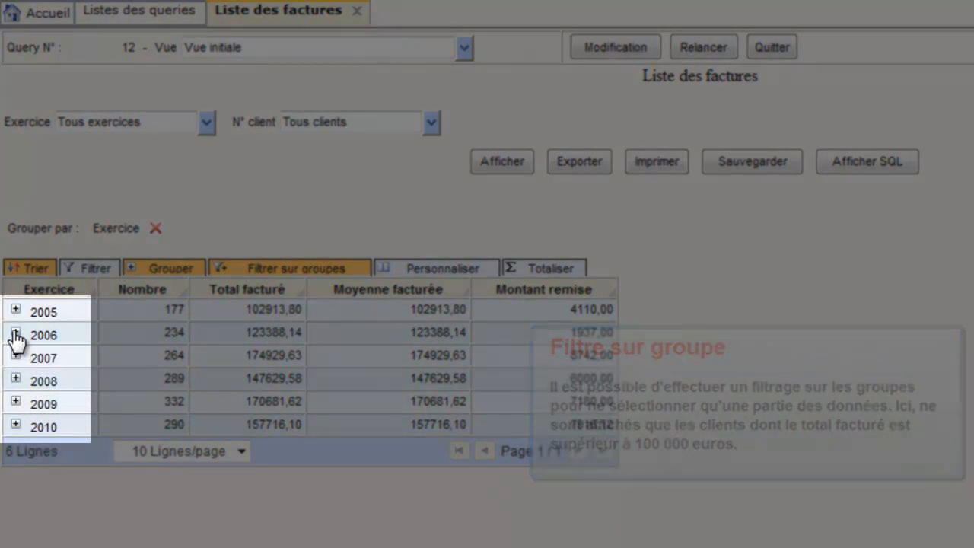
# Step: Drill down into the 2006 group and group its invoices by Société
pyautogui.click(15, 334)
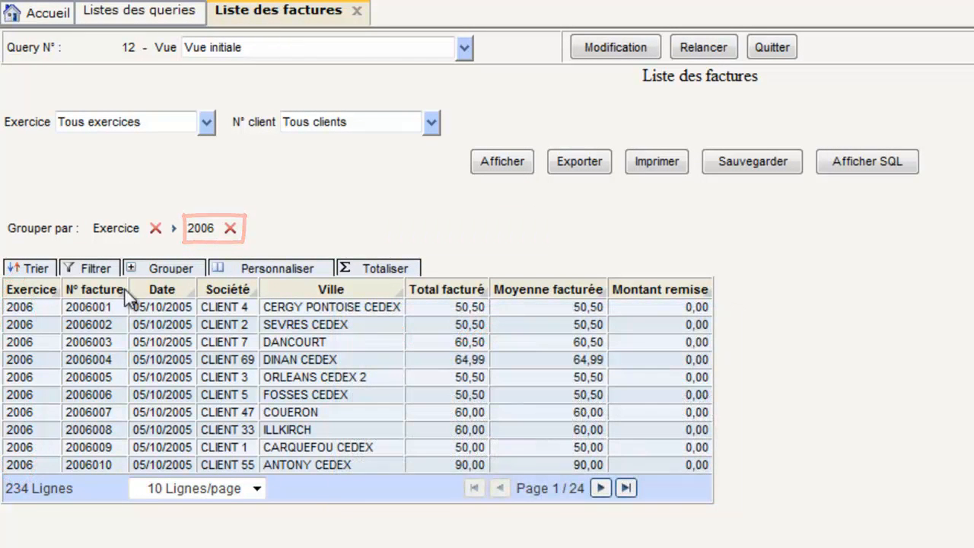
pyautogui.click(149, 273)
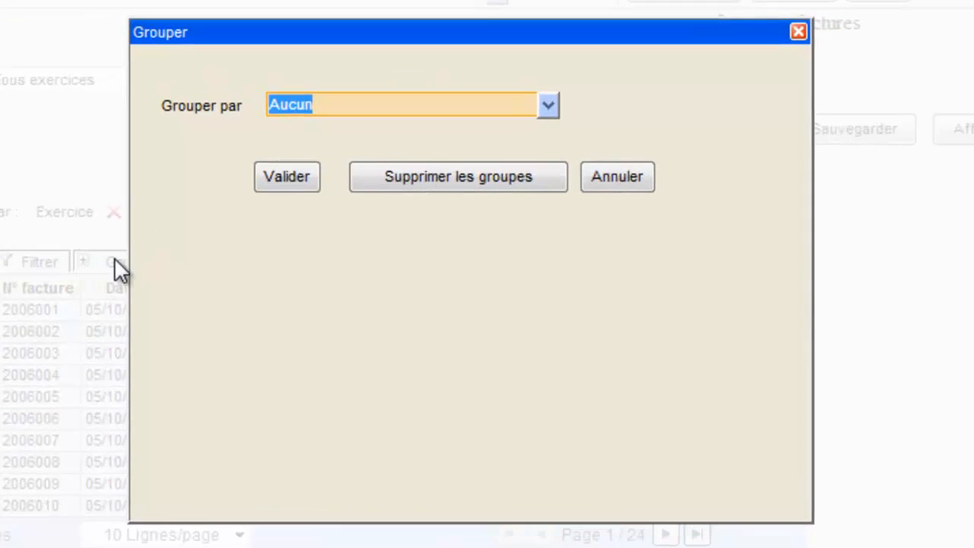
pyautogui.press('Down')
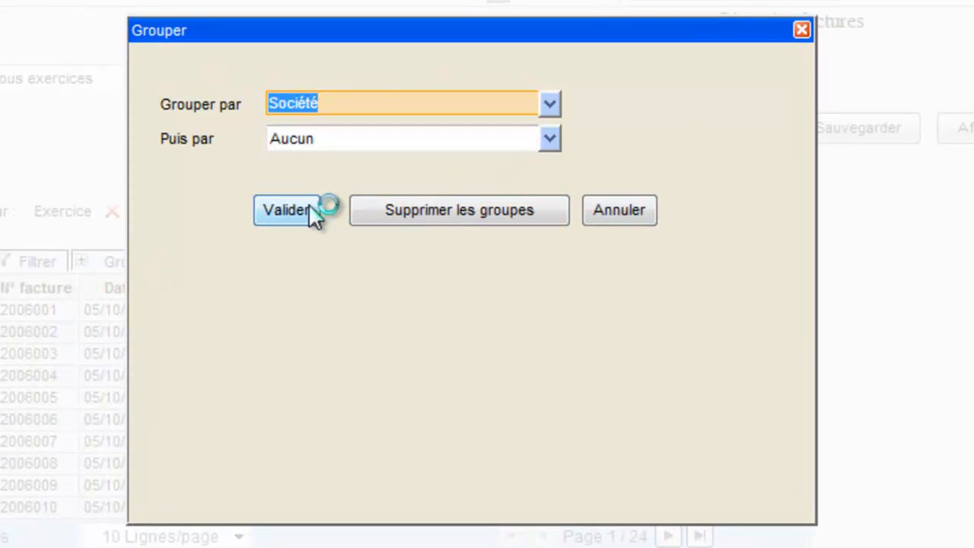
pyautogui.click(300, 213)
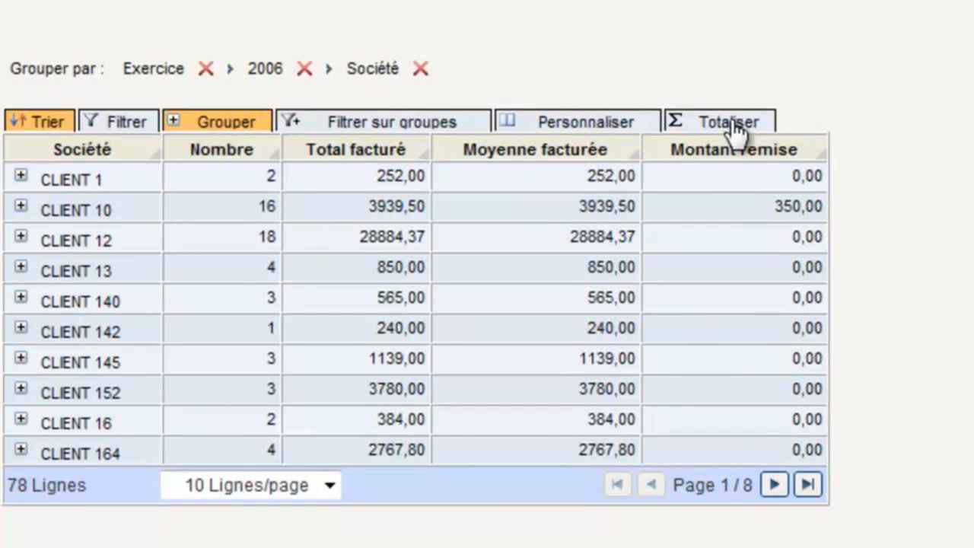
# Step: View the totals of the 2006 invoices, and remove the Société and 2006 levels from the grouping
pyautogui.click(531, 242)
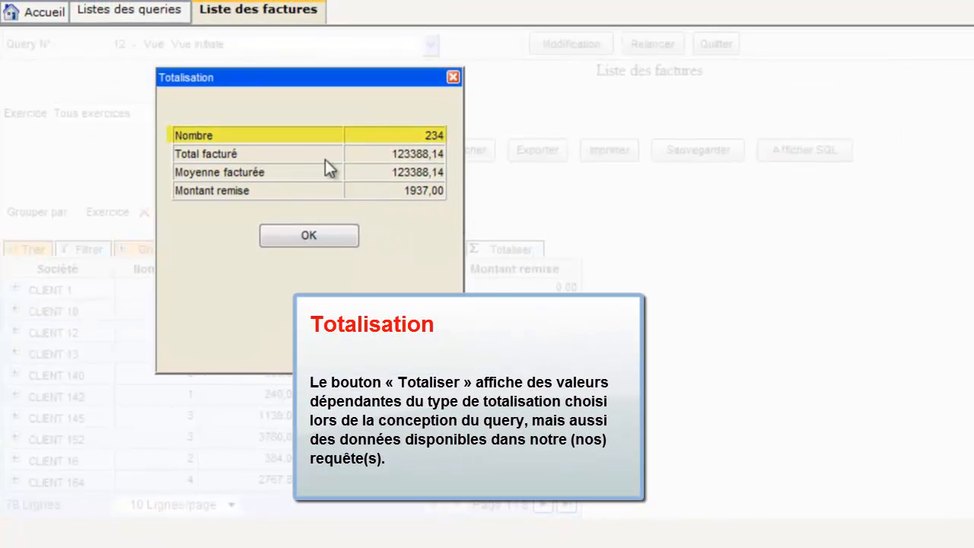
pyautogui.click(327, 236)
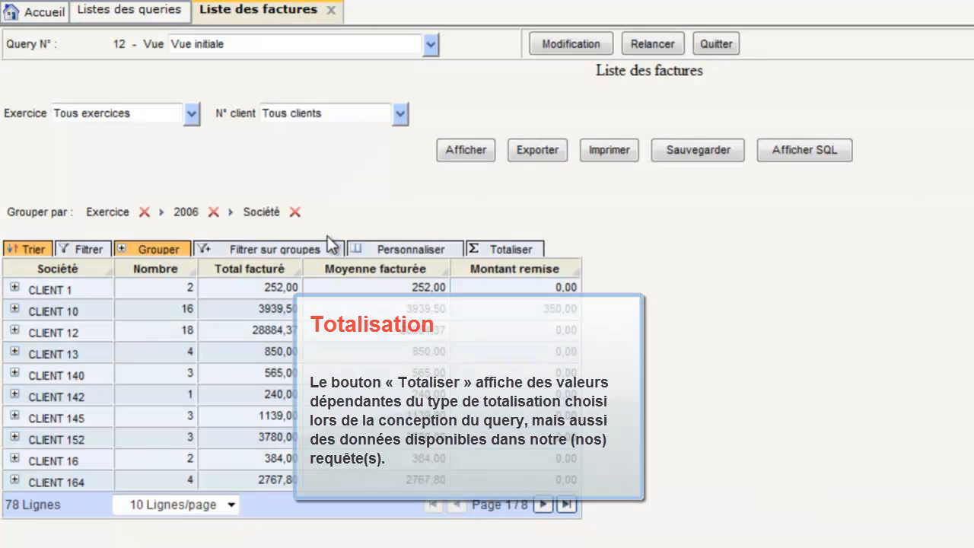
pyautogui.click(295, 213)
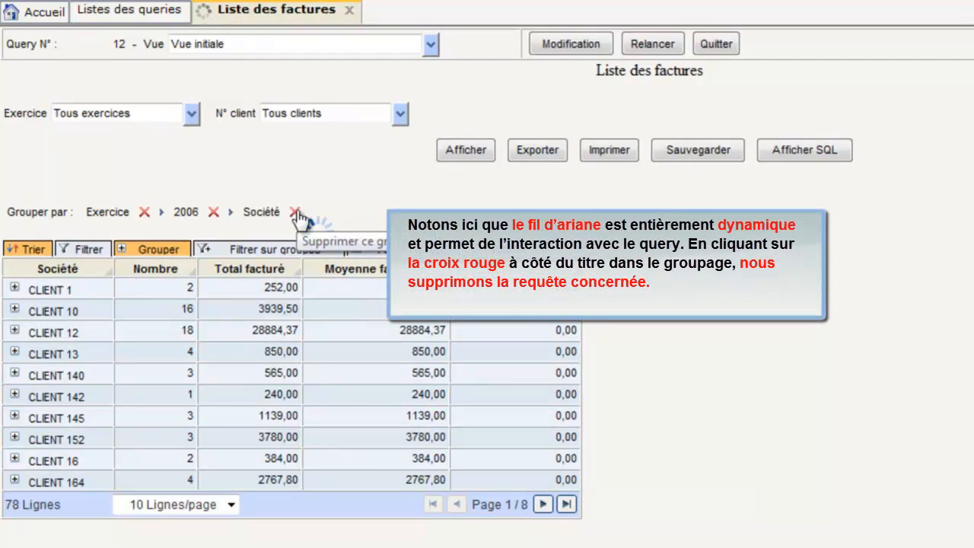
pyautogui.click(214, 212)
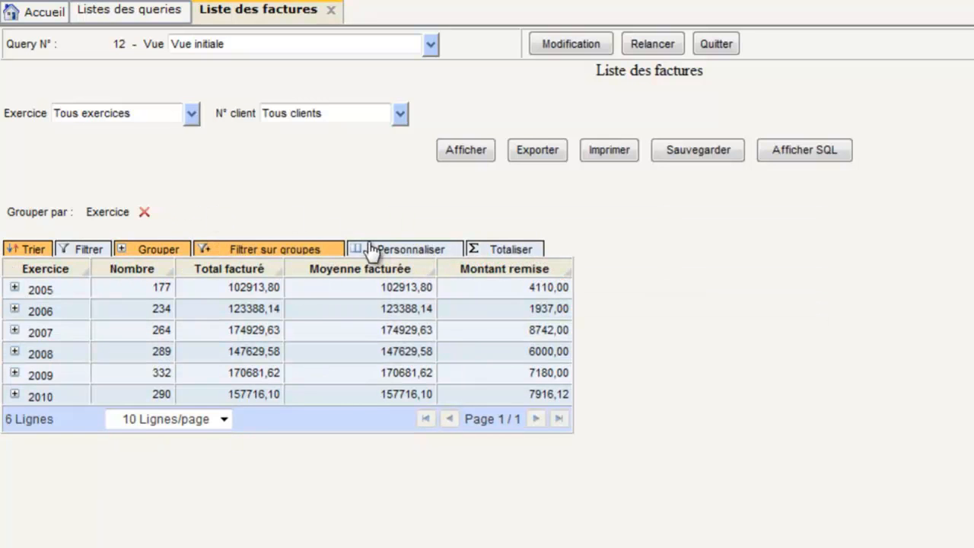
# Step: Customize the table display to hide the Montant remise column
pyautogui.click(378, 251)
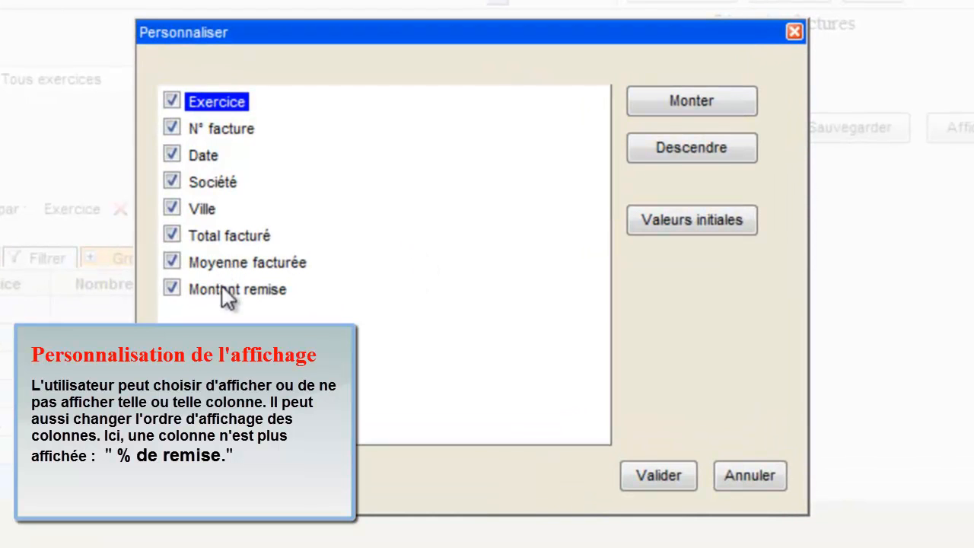
pyautogui.click(183, 293)
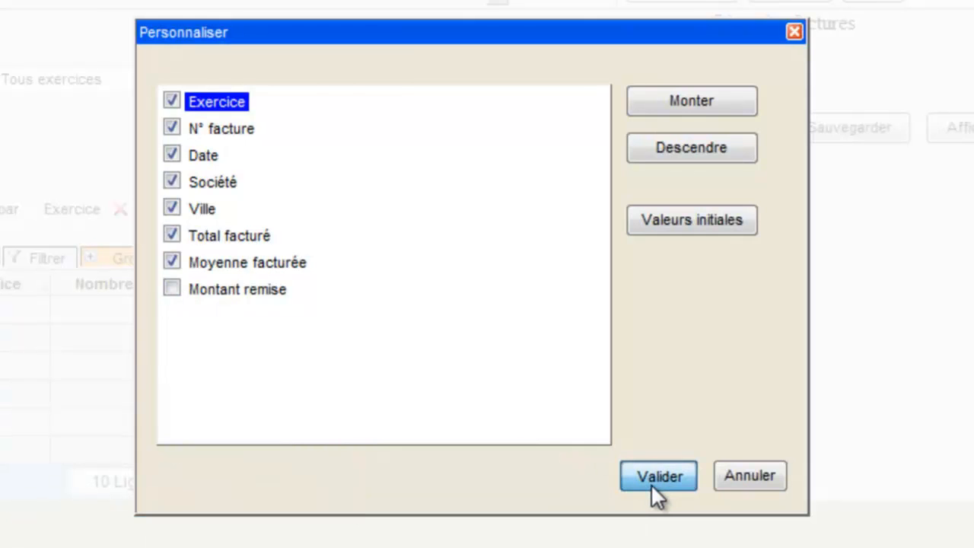
pyautogui.click(653, 481)
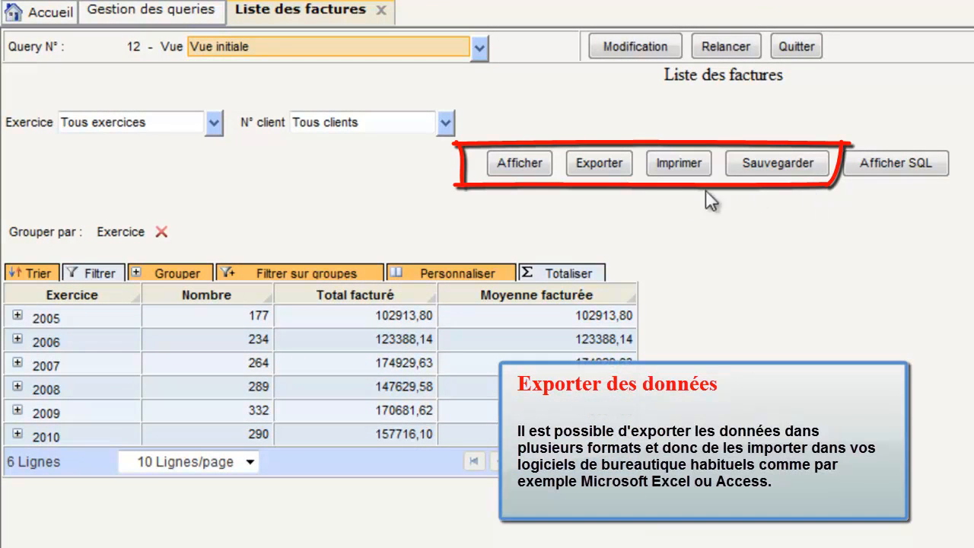
# Step: Export the grouped invoice table to a spreadsheet-readable file format
pyautogui.click(600, 164)
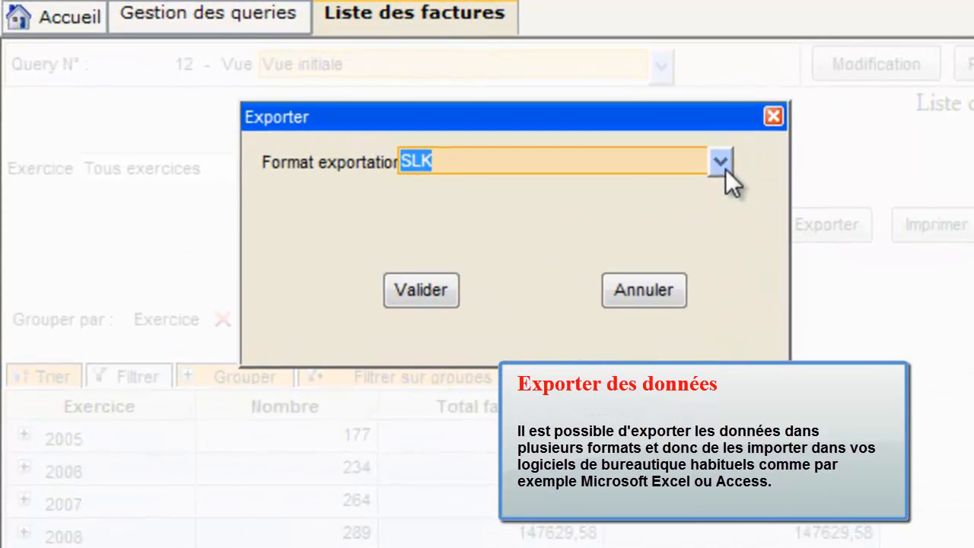
pyautogui.click(720, 163)
pyautogui.click(426, 209)
pyautogui.click(432, 292)
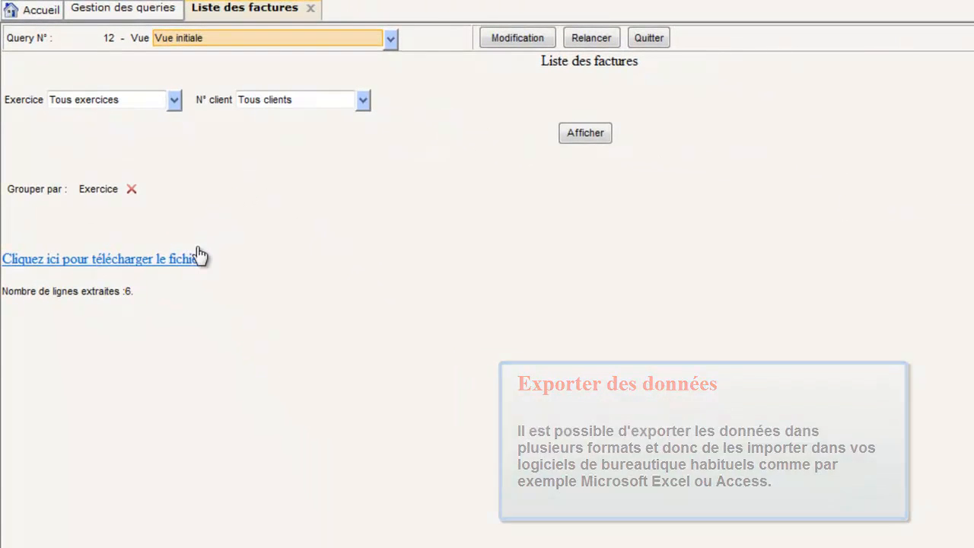
# Step: Open the exported file in Excel to check it, close it and redisplay the query results
pyautogui.click(198, 260)
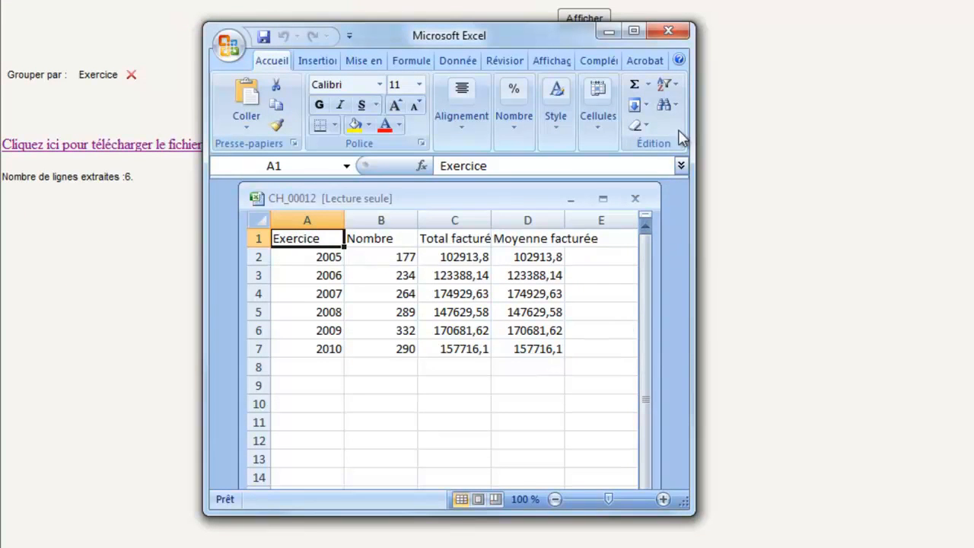
pyautogui.click(681, 31)
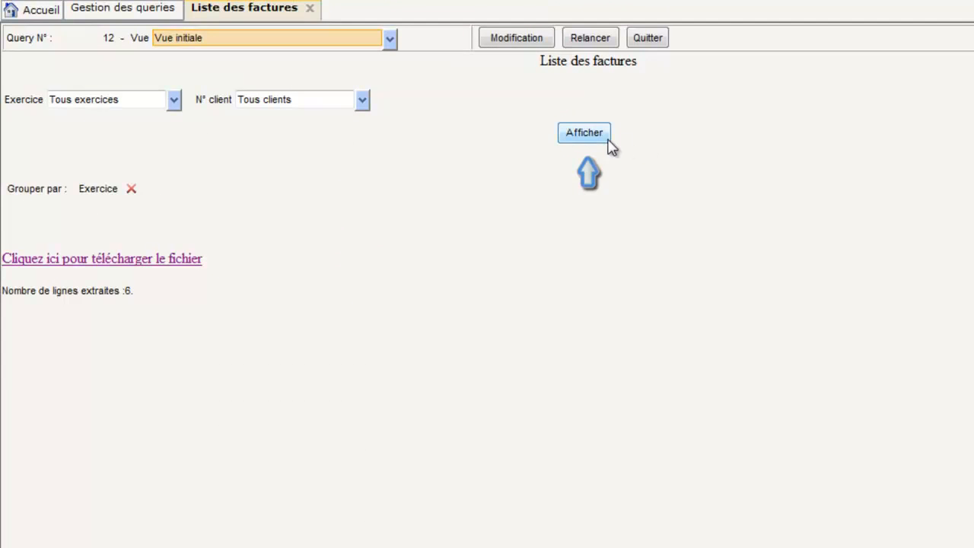
pyautogui.click(586, 134)
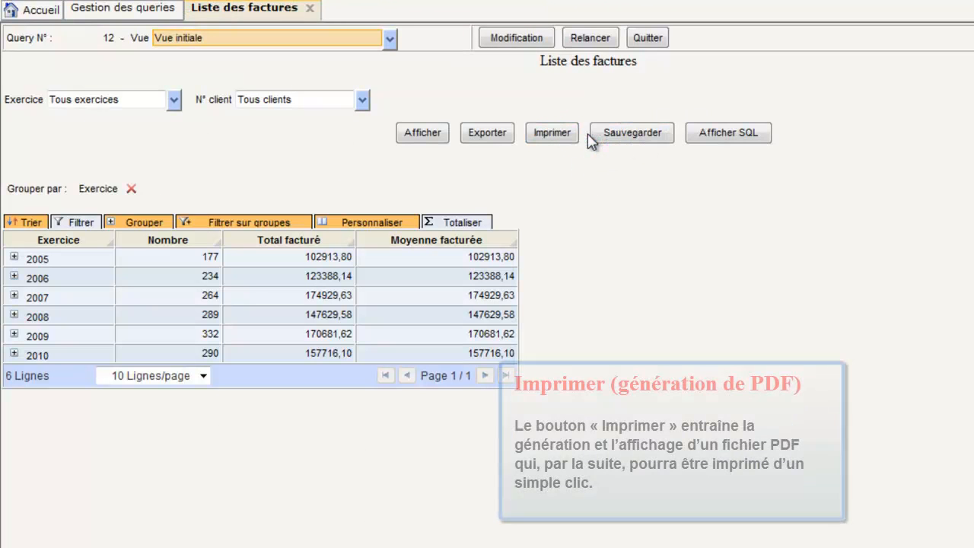
# Step: Generate a printable PDF of the table with a 12 pt font and the title Liste, and view it in an enlarged window
pyautogui.click(544, 135)
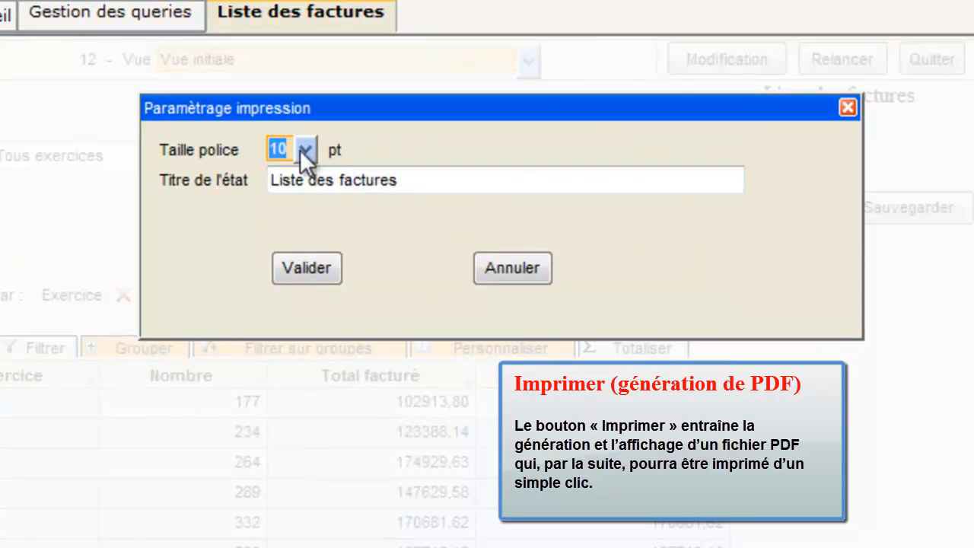
pyautogui.click(301, 150)
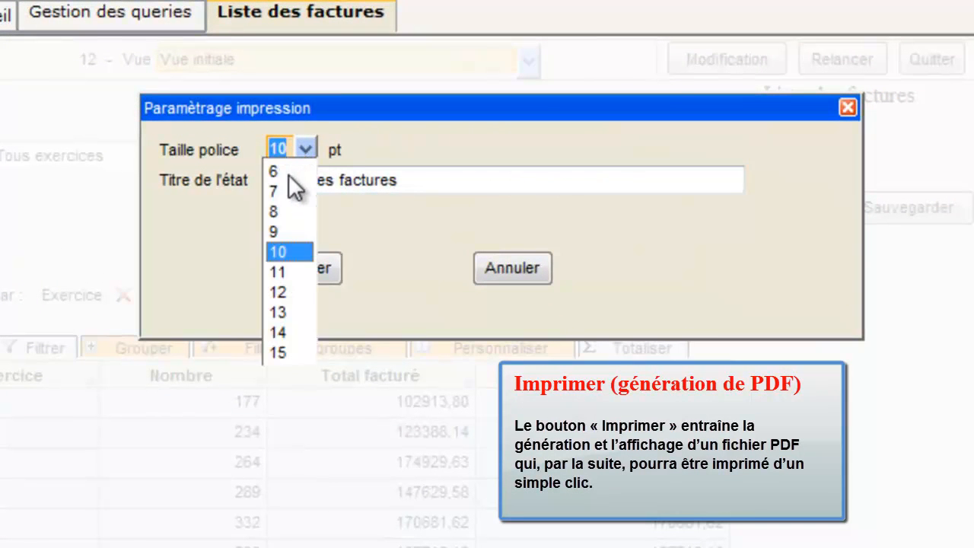
pyautogui.click(287, 289)
pyautogui.click(327, 185)
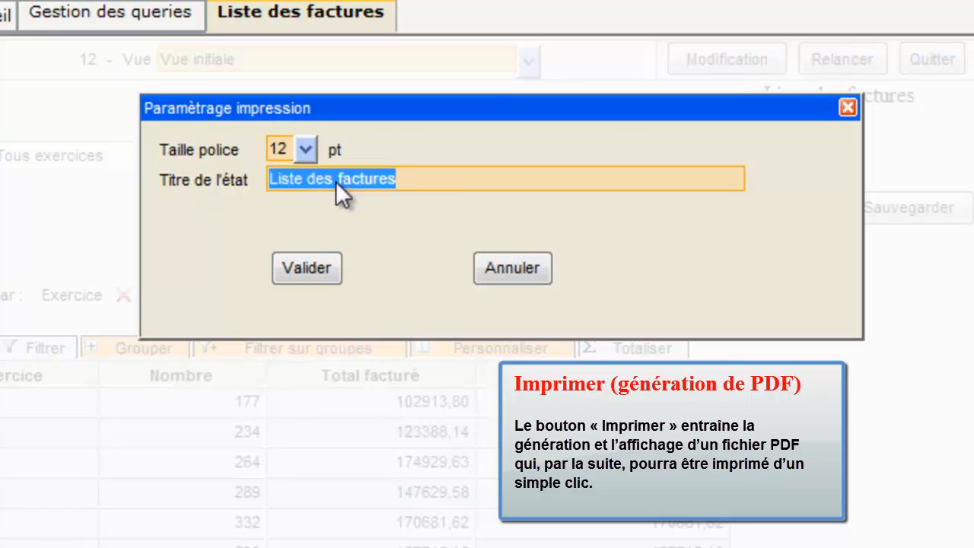
pyautogui.moveTo(450, 178); pyautogui.dragTo(308, 183)
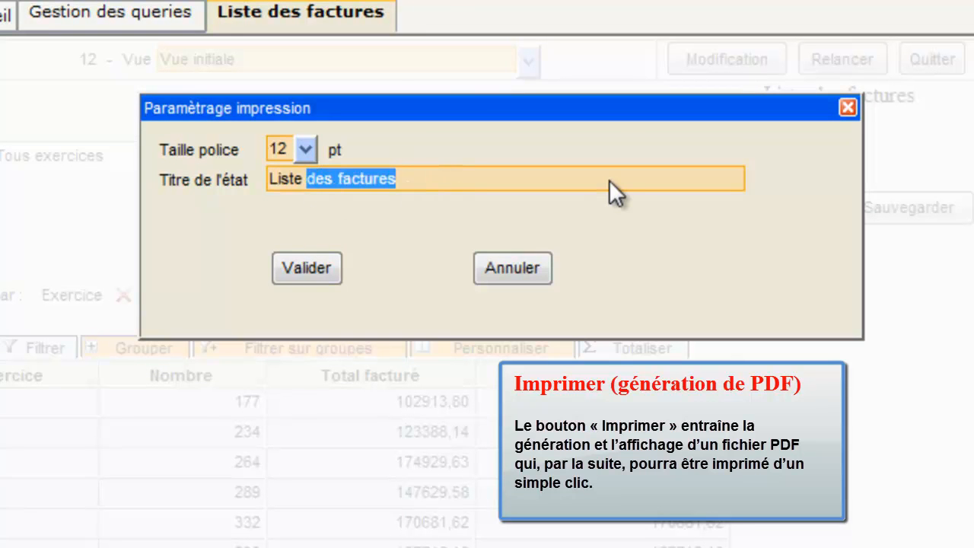
pyautogui.press('Delete')
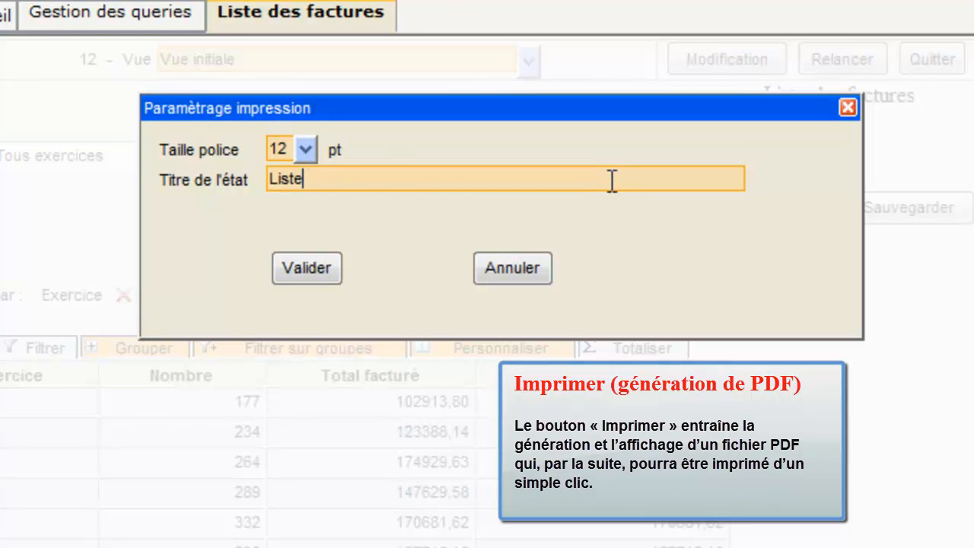
pyautogui.click(325, 266)
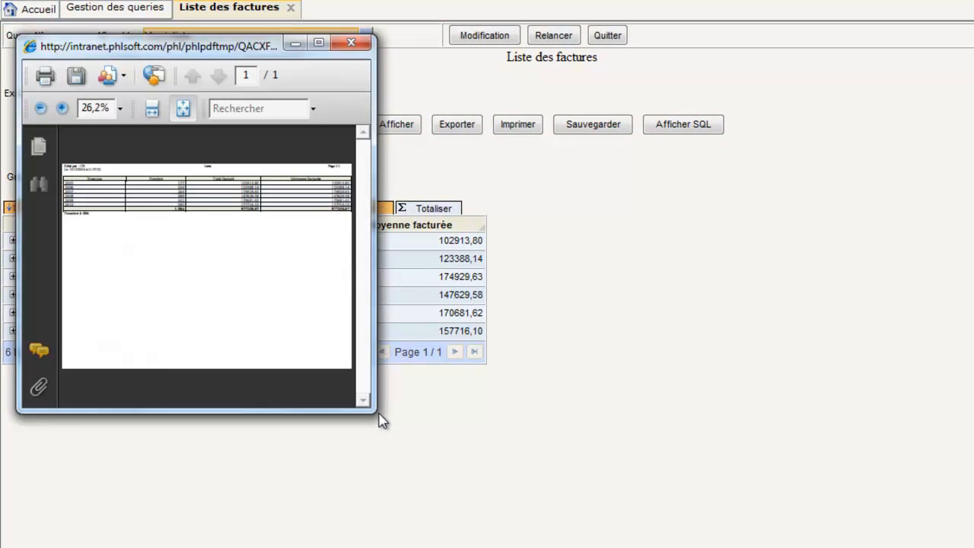
pyautogui.moveTo(383, 414); pyautogui.dragTo(900, 547)
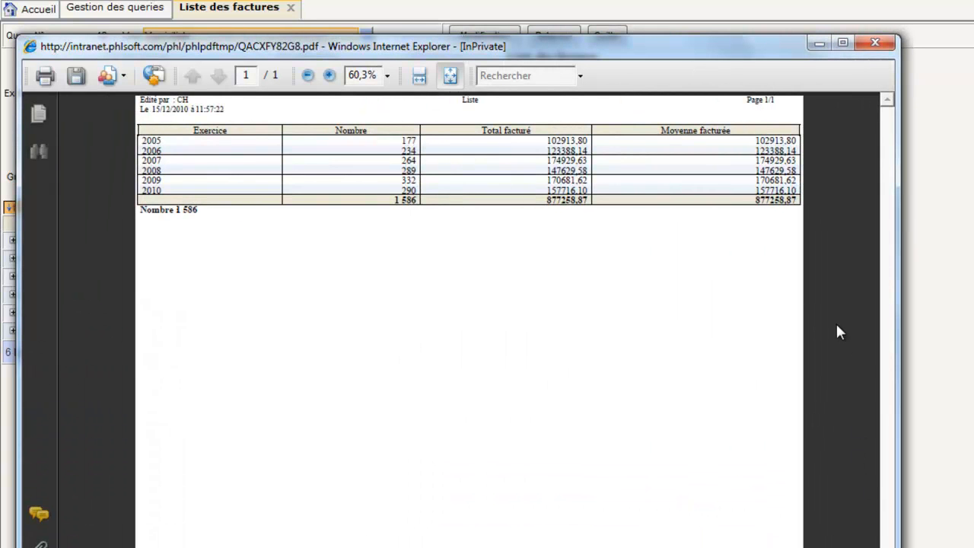
pyautogui.click(891, 49)
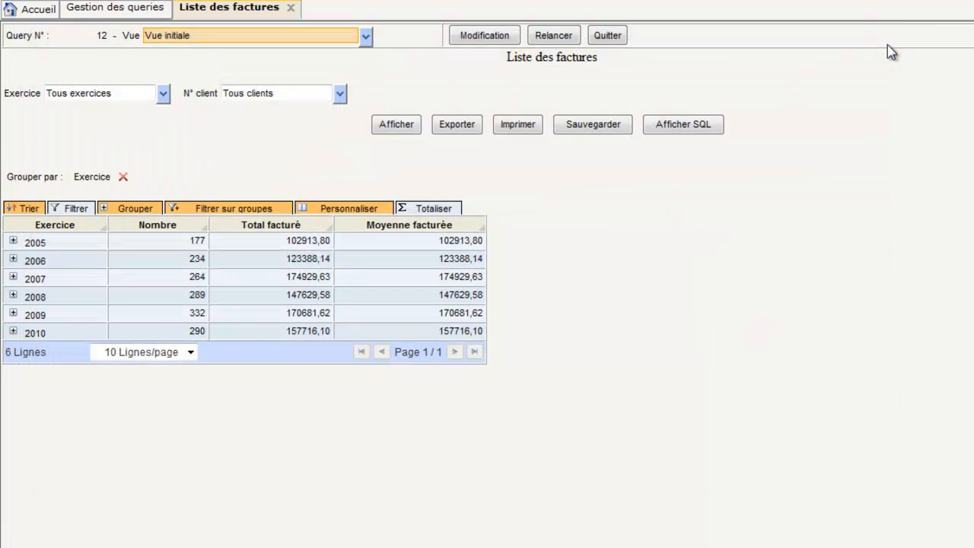
# Step: Save the current settings as a view named Vue des exercices with the type Privé
pyautogui.click(630, 126)
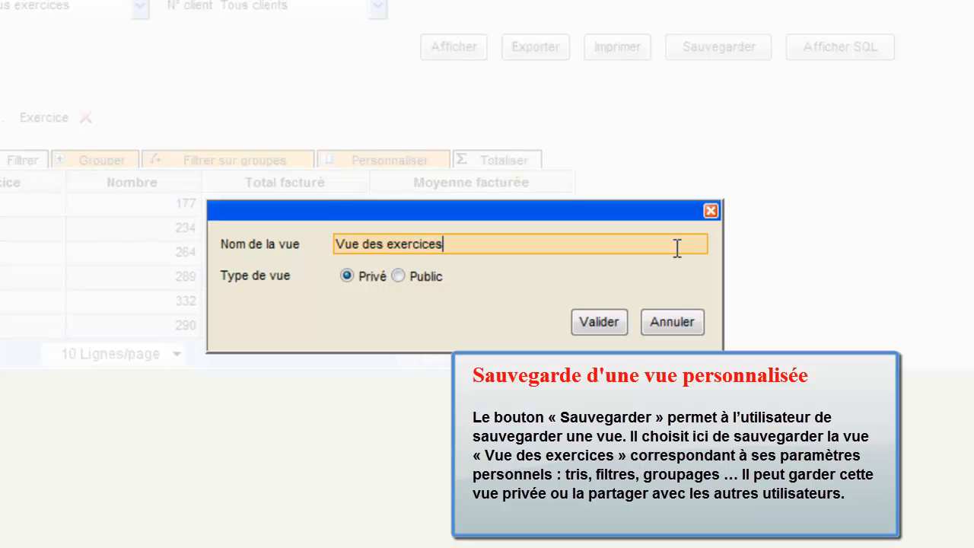
pyautogui.click(398, 275)
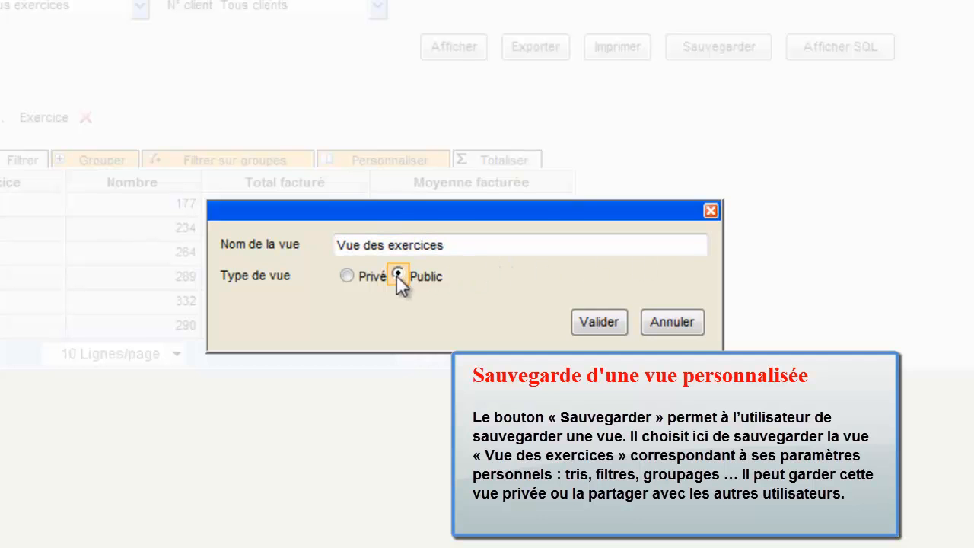
pyautogui.click(346, 276)
pyautogui.click(611, 324)
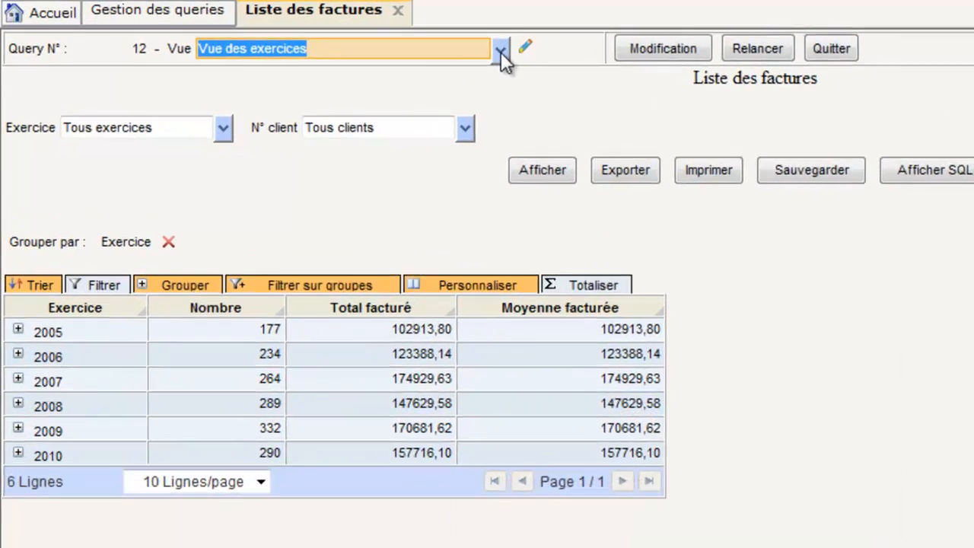
# Step: Switch the query to Vue initiale and back to Vue des exercices to compare the two views
pyautogui.click(453, 46)
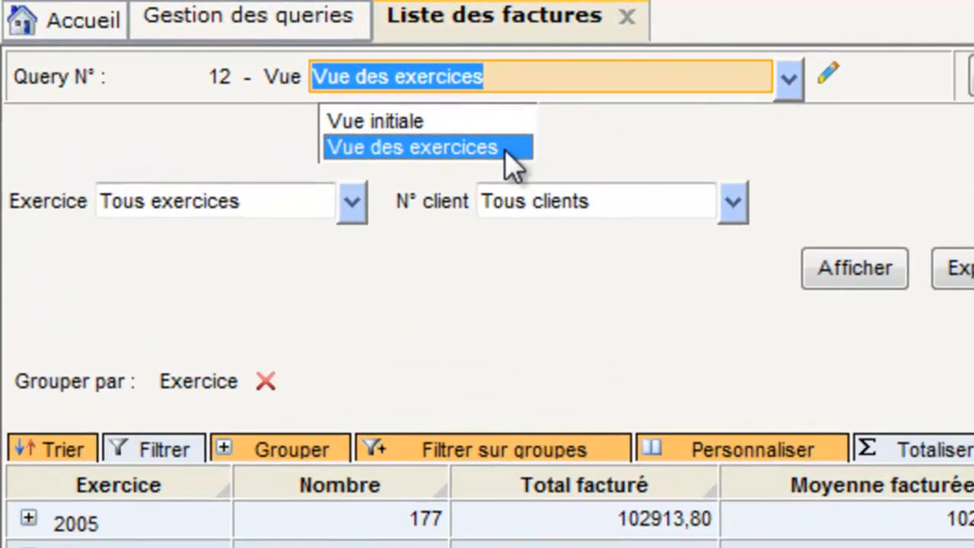
pyautogui.click(503, 126)
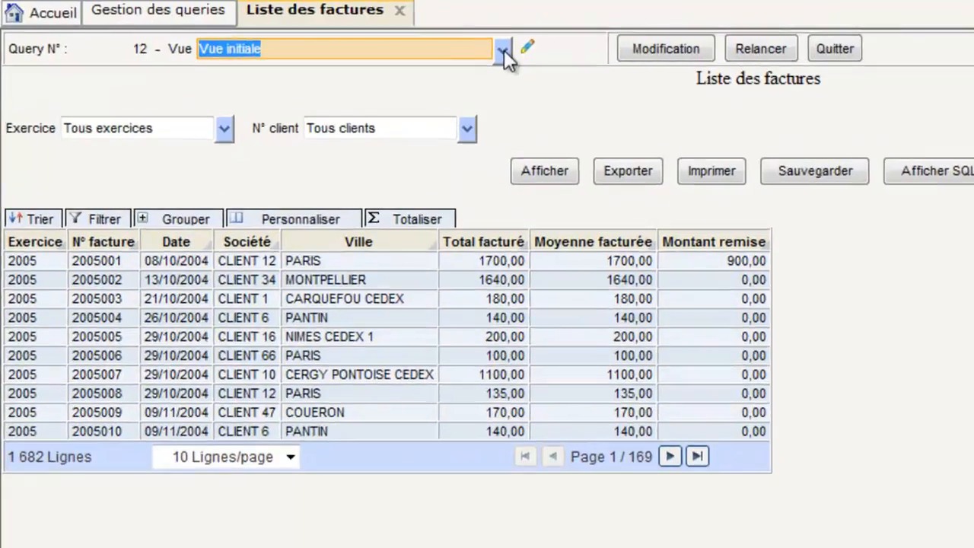
pyautogui.click(504, 52)
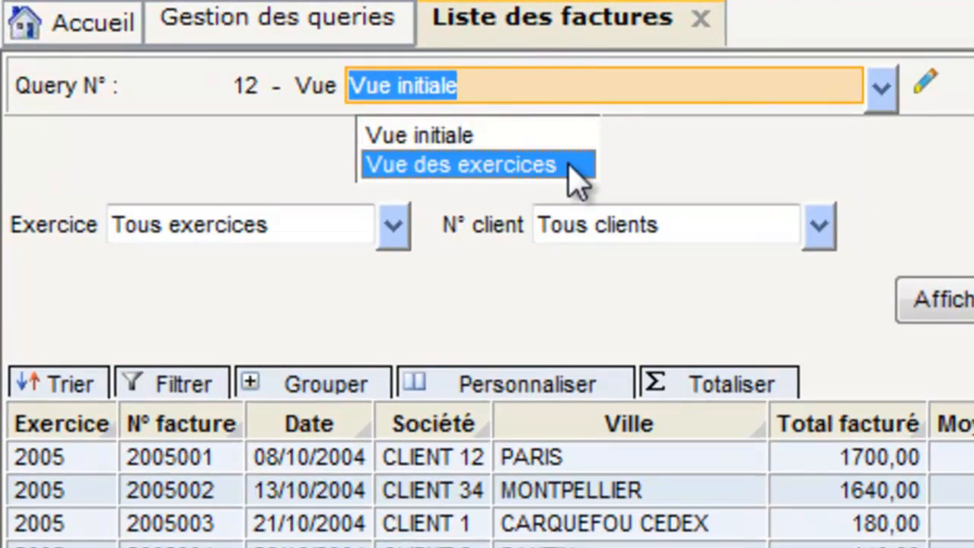
pyautogui.click(569, 164)
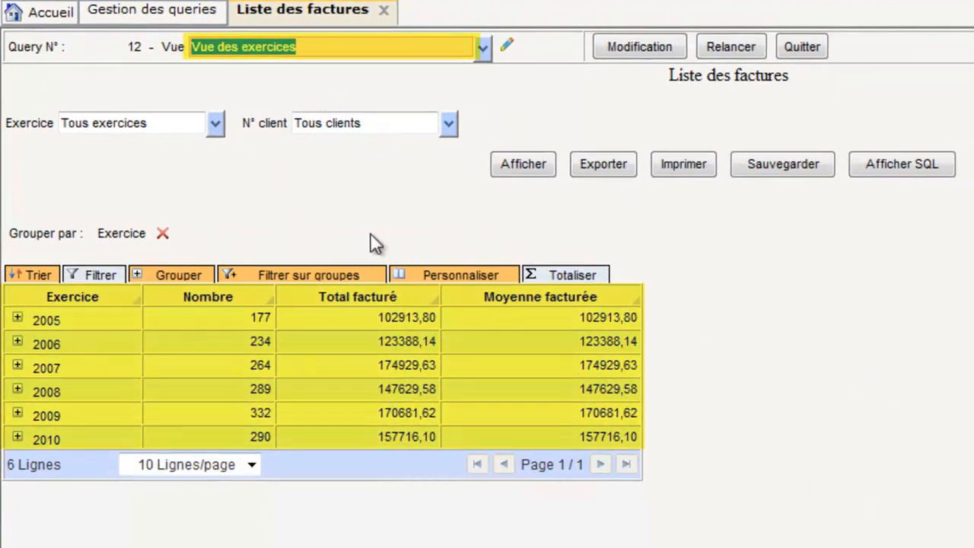